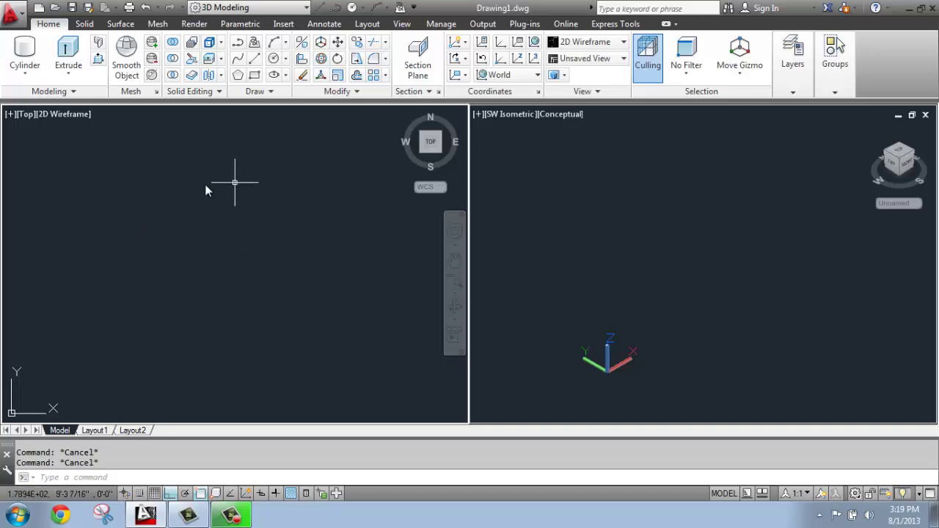
Draw a closed 5' × 5' square polyline in the top view and centre it in the isometric view
{"action": "left_click", "coordinate": [238, 44]}
{"action": "left_click", "coordinate": [119, 308]}
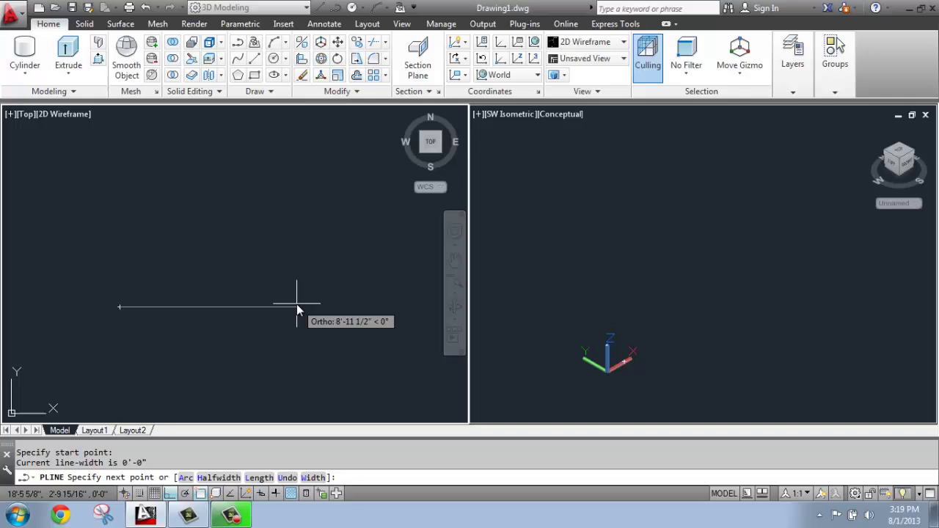
{"action": "type", "text": "5'"}
{"action": "key", "text": "Return"}
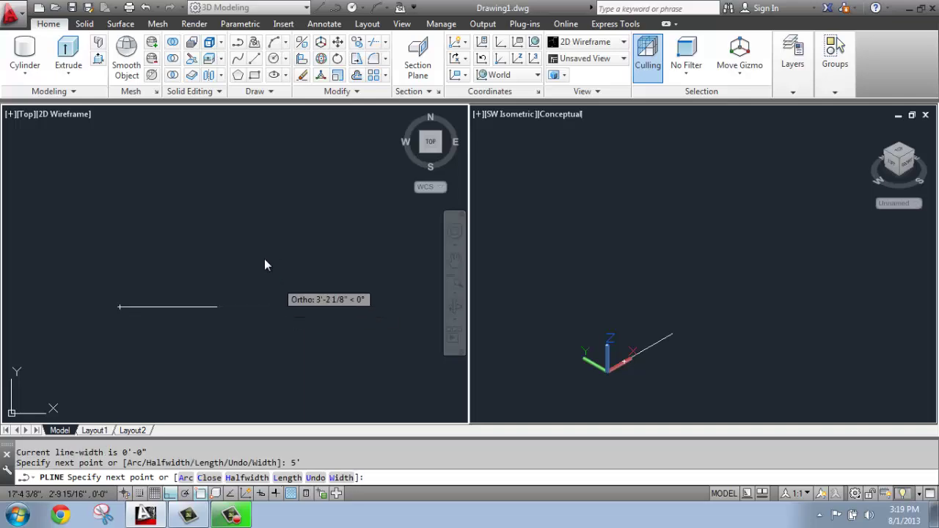
{"action": "type", "text": "5'"}
{"action": "key", "text": "Return"}
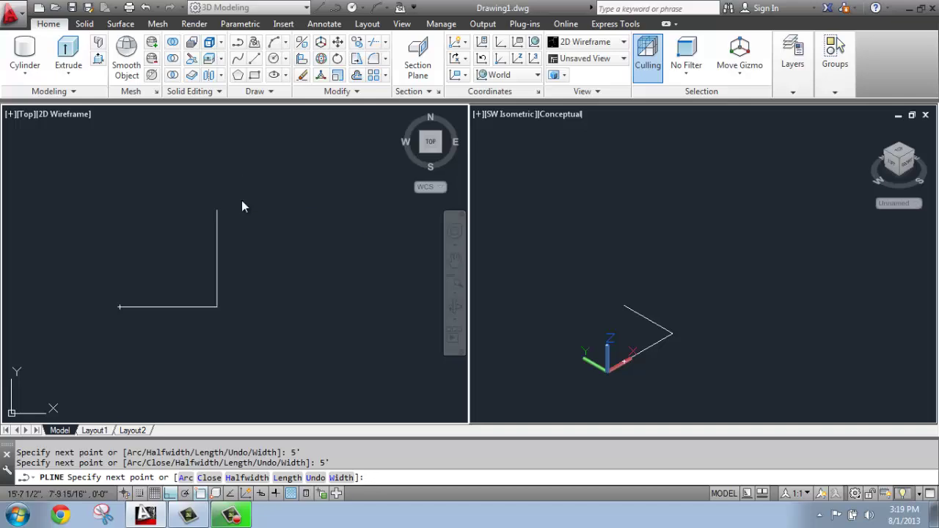
{"action": "type", "text": "5'"}
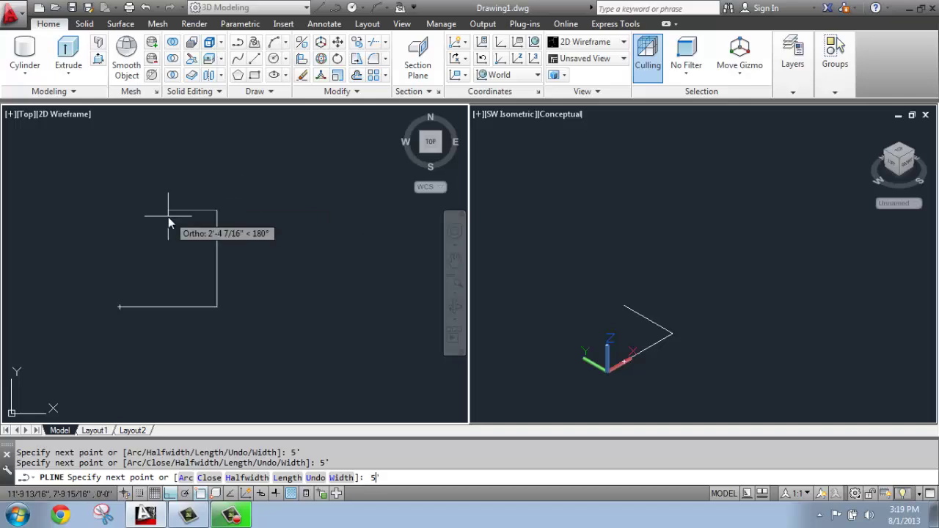
{"action": "key", "text": "Return"}
{"action": "type", "text": "c"}
{"action": "key", "text": "Return"}
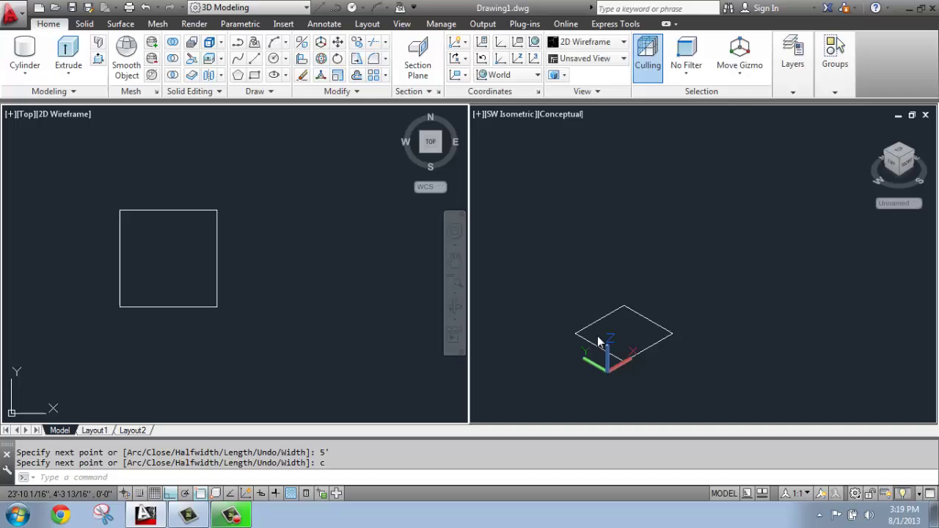
{"action": "left_click", "coordinate": [666, 288]}
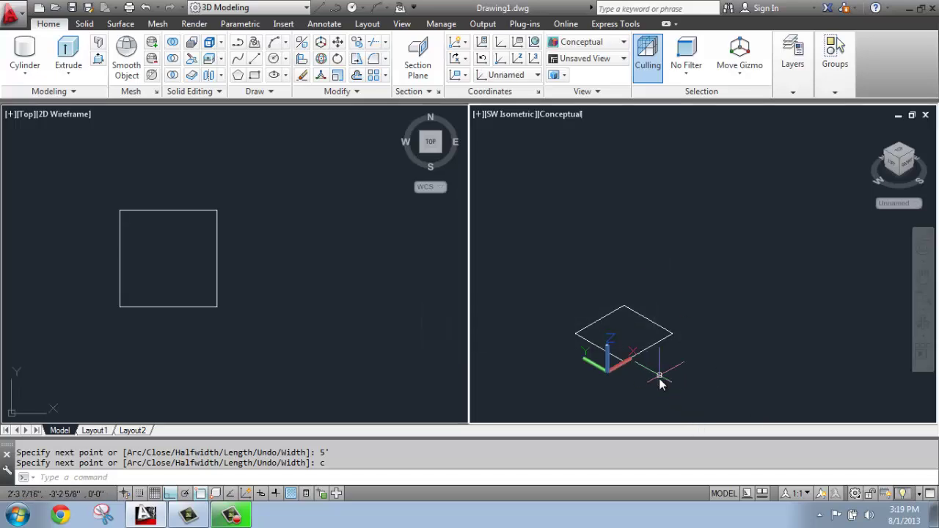
{"action": "scroll", "coordinate": [636, 369], "scroll_direction": "up", "scroll_amount": 3}
{"action": "middle_click_drag", "start_coordinate": [628, 299], "coordinate": [650, 292]}
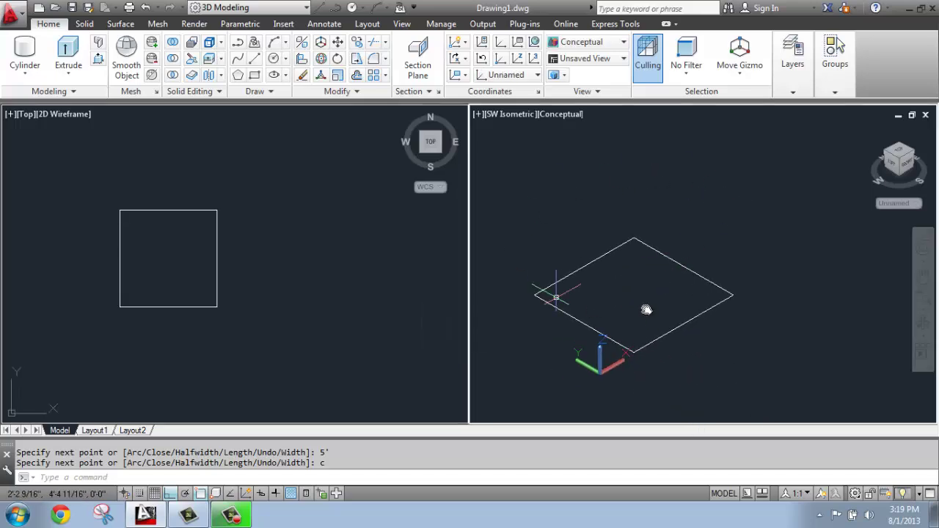
Extrude the square 5' upward into a solid cube
{"action": "left_click", "coordinate": [68, 53]}
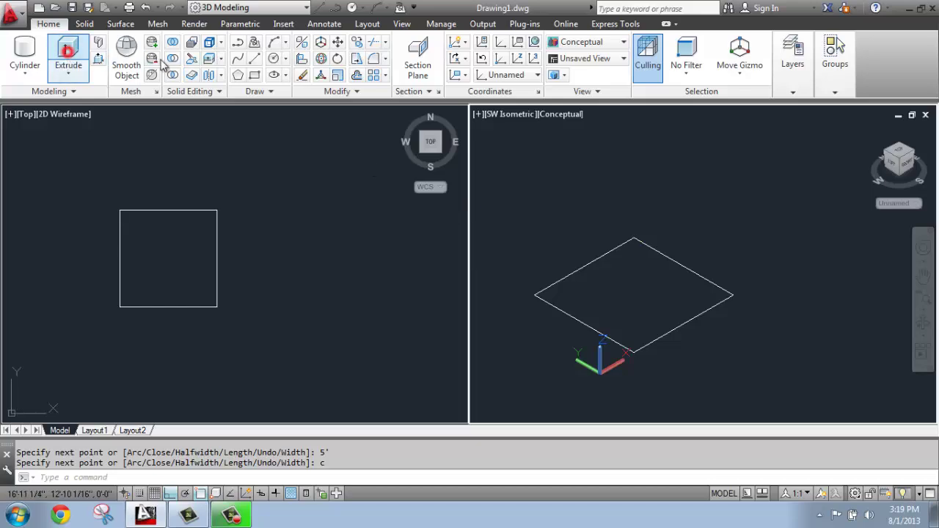
{"action": "left_click", "coordinate": [636, 243]}
{"action": "key", "text": "Return"}
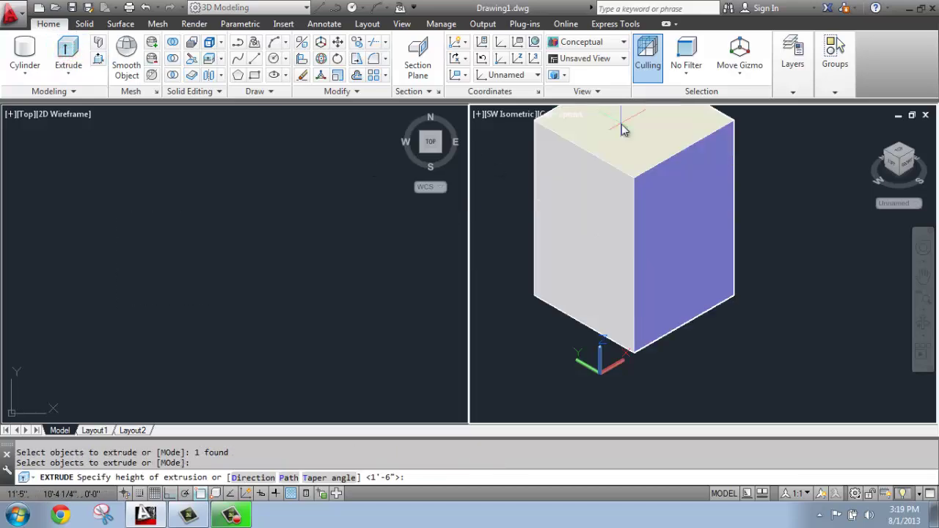
{"action": "type", "text": "5'"}
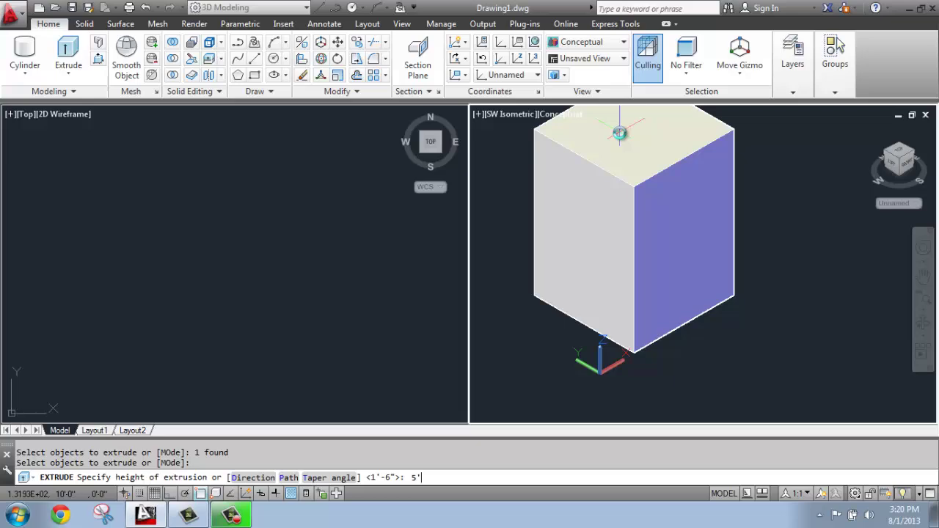
{"action": "key", "text": "Return"}
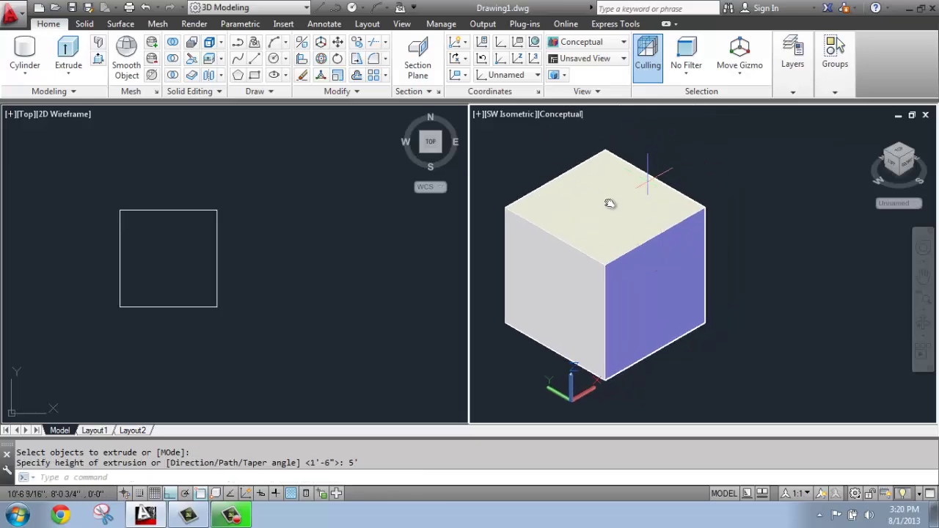
{"action": "scroll", "coordinate": [704, 217], "scroll_direction": "down", "scroll_amount": 2}
{"action": "middle_click_drag", "start_coordinate": [710, 211], "coordinate": [676, 247]}
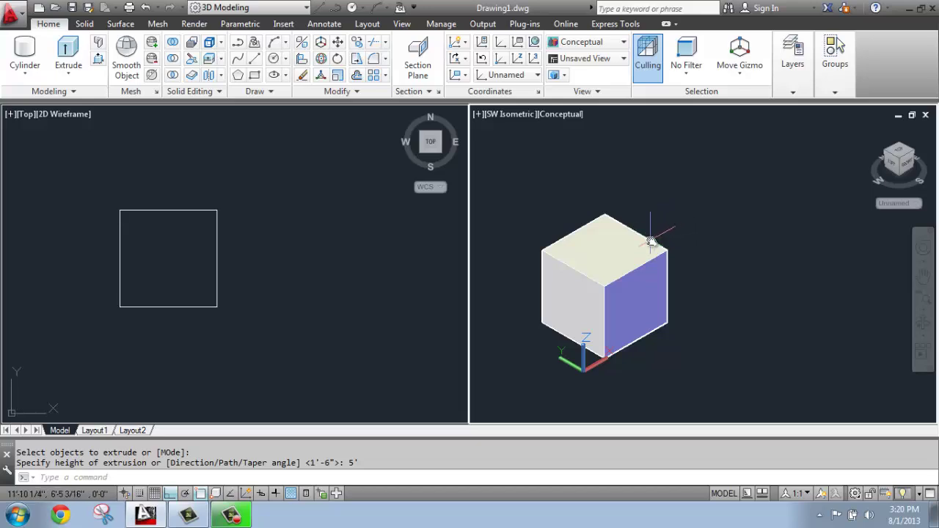
{"action": "scroll", "coordinate": [578, 220], "scroll_direction": "up", "scroll_amount": 2}
{"action": "middle_click_drag", "start_coordinate": [674, 268], "coordinate": [673, 251]}
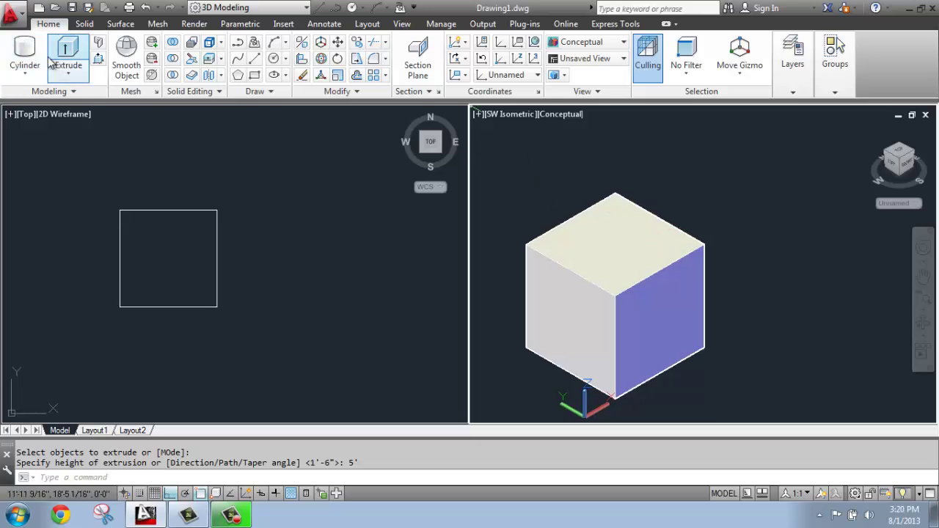
Create a sphere of 2' radius centred on the cube's top corner
{"action": "left_click", "coordinate": [25, 70]}
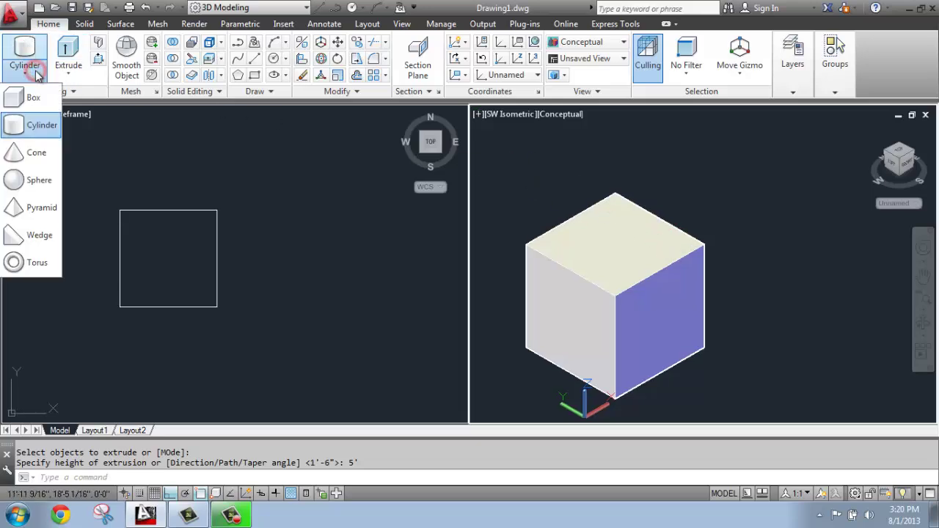
{"action": "left_click", "coordinate": [31, 184]}
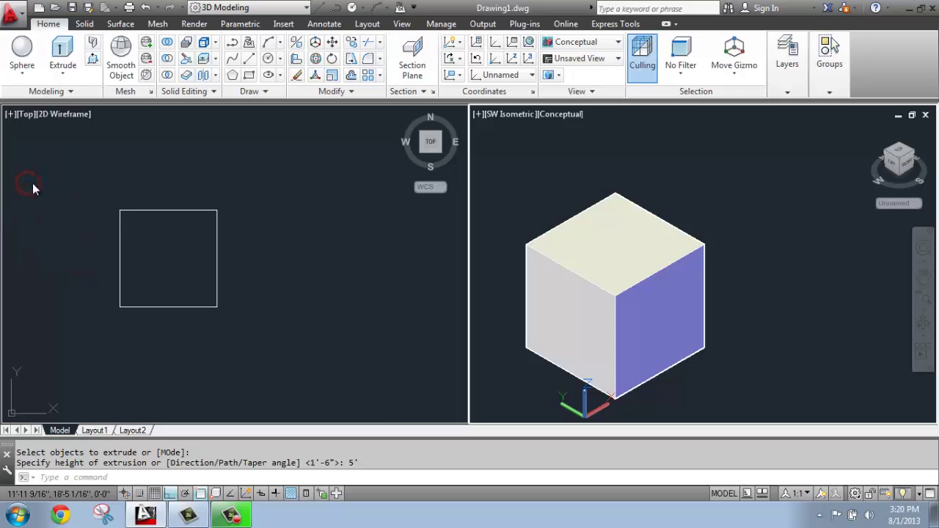
{"action": "left_click", "coordinate": [705, 247]}
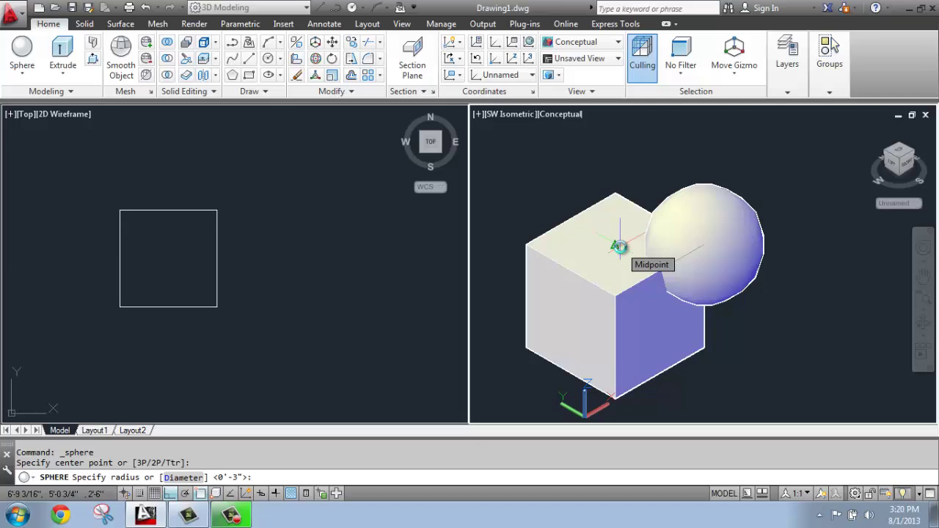
{"action": "type", "text": "2'"}
{"action": "key", "text": "Return"}
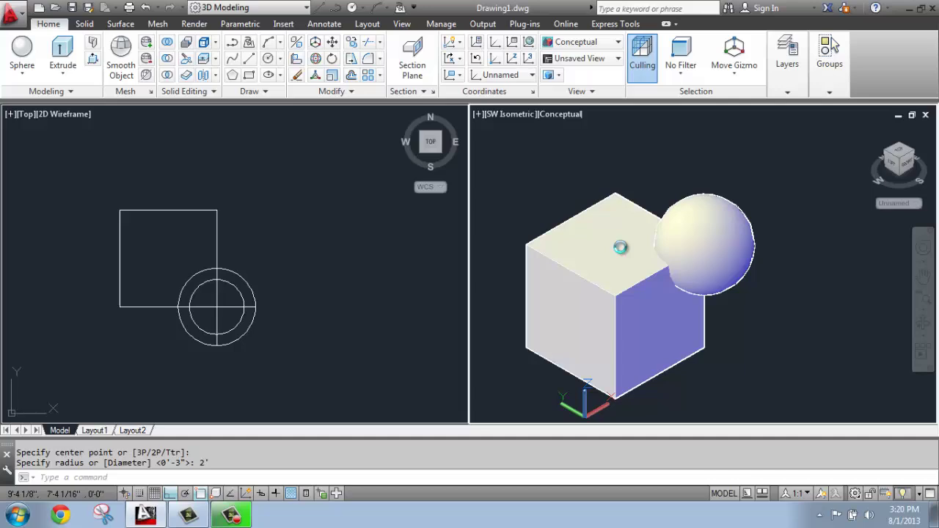
Orbit the isometric view to look at the cube and sphere from another angle
{"action": "key", "text": "Return"}
{"action": "left_click", "coordinate": [272, 223]}
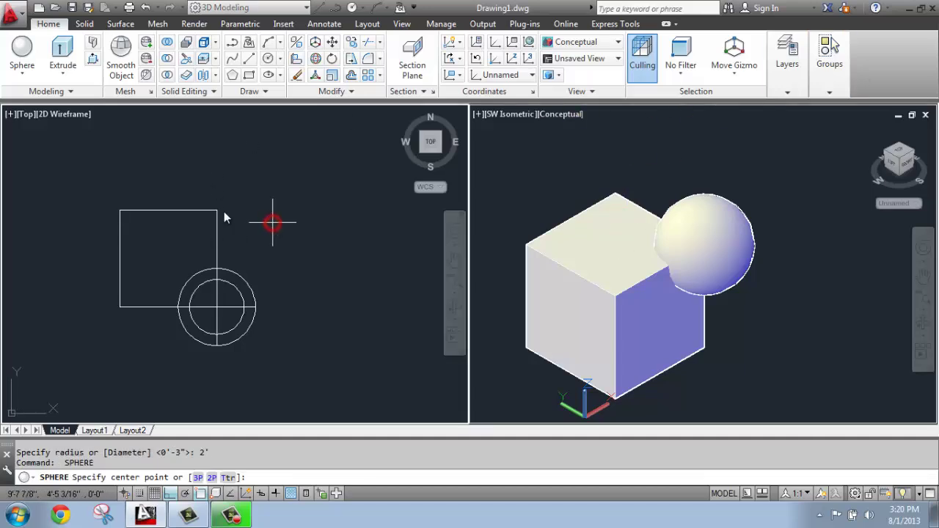
{"action": "scroll", "coordinate": [156, 298], "scroll_direction": "up", "scroll_amount": 5}
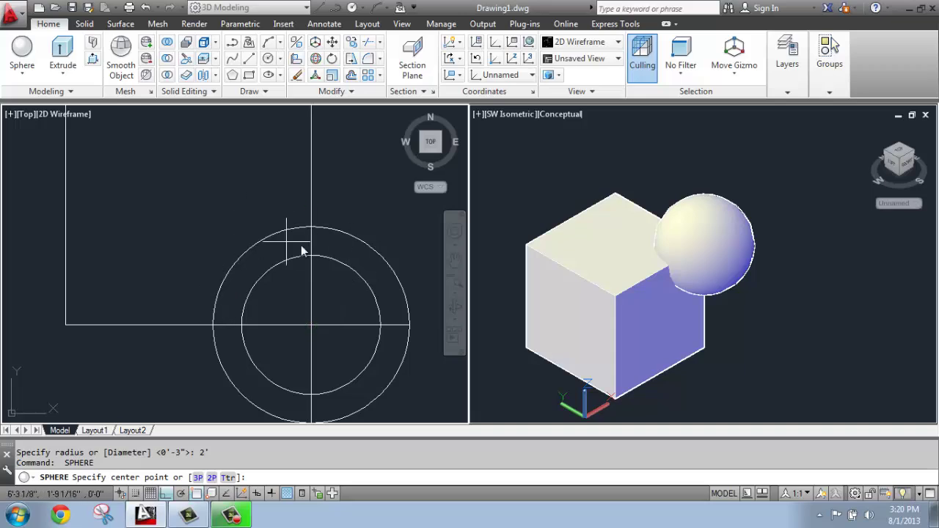
{"action": "scroll", "coordinate": [220, 304], "scroll_direction": "down", "scroll_amount": 5}
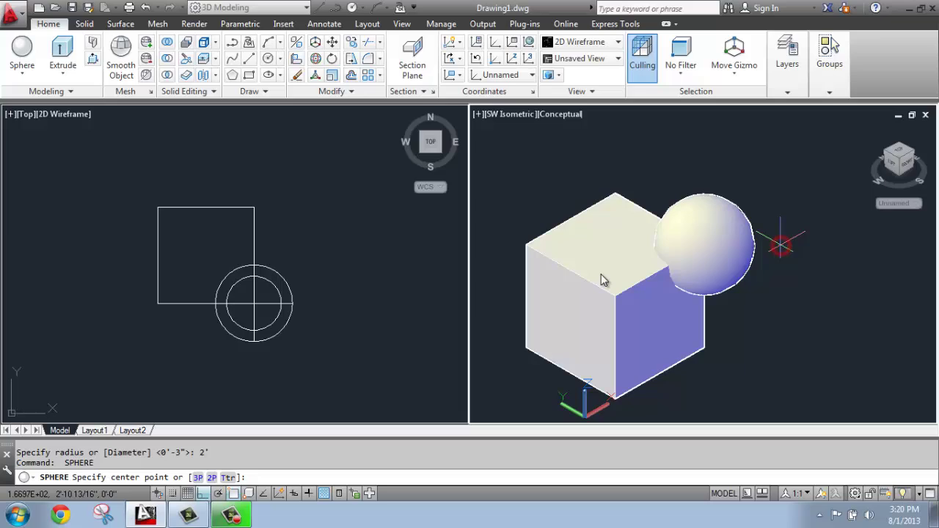
{"action": "middle_click_drag", "start_coordinate": [602, 279], "coordinate": [625, 244]}
{"action": "scroll", "coordinate": [674, 197], "scroll_direction": "up", "scroll_amount": 2}
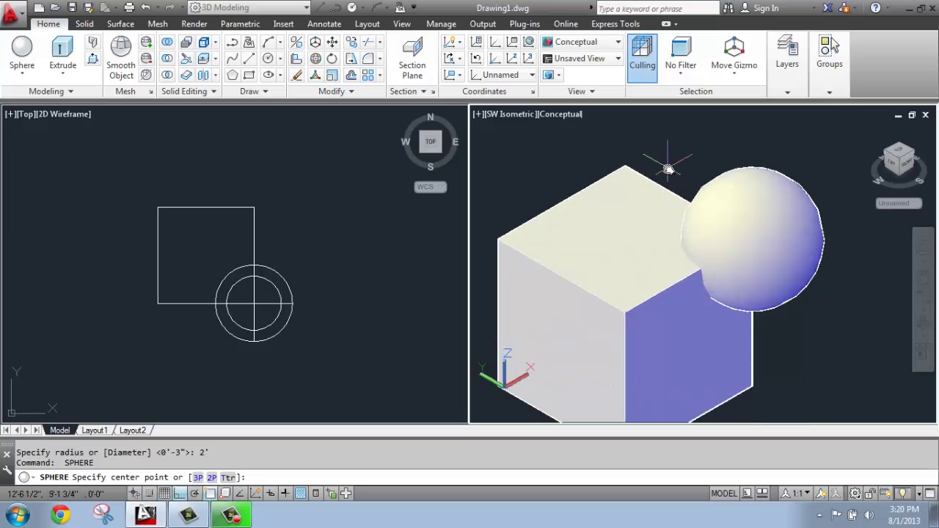
{"action": "scroll", "coordinate": [671, 157], "scroll_direction": "down", "scroll_amount": 2}
{"action": "left_click", "coordinate": [924, 327]}
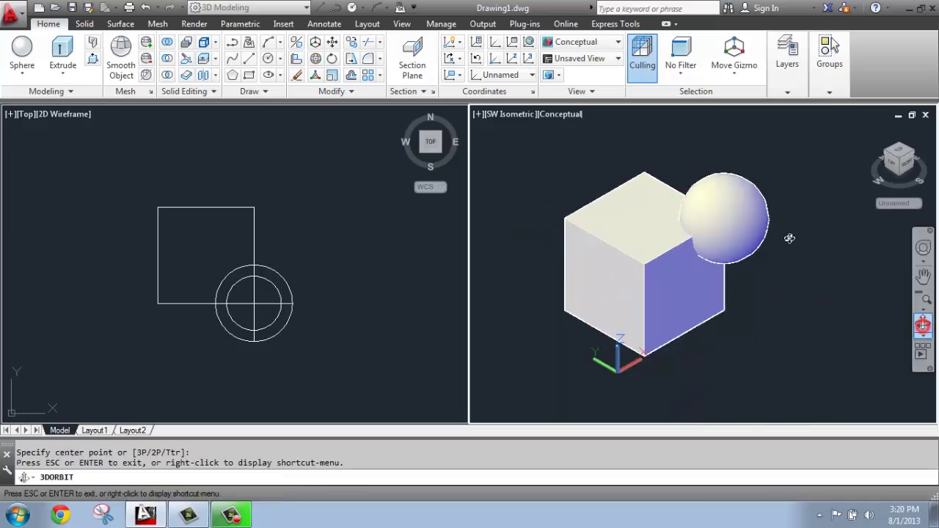
{"action": "left_click_drag", "start_coordinate": [786, 237], "coordinate": [745, 238]}
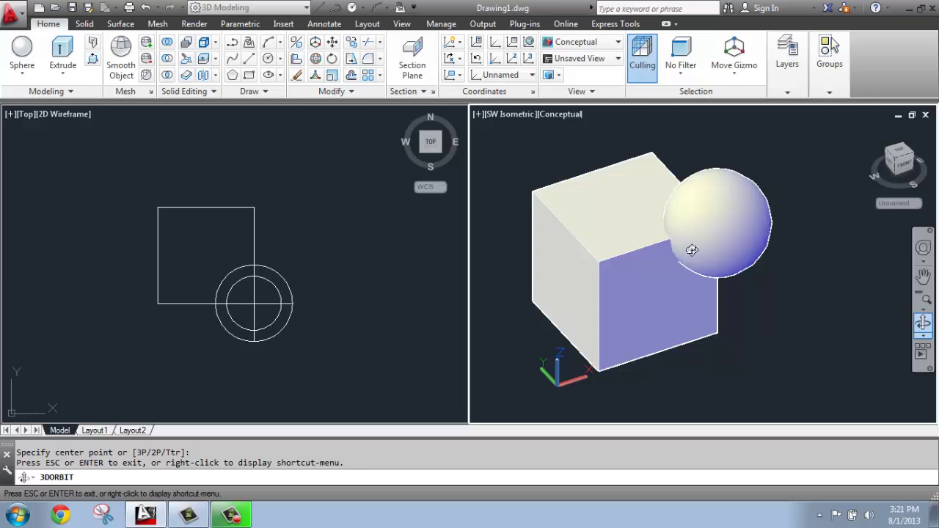
{"action": "key", "text": "Escape"}
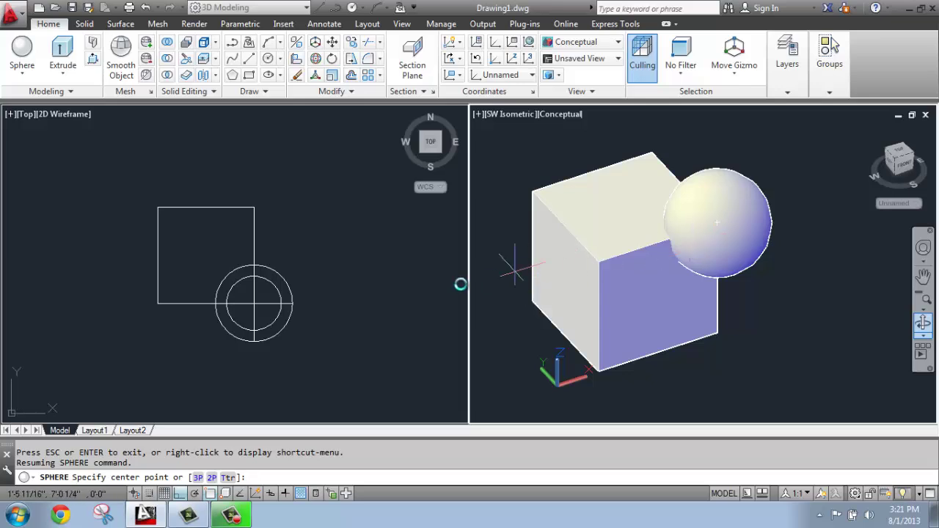
Undo the stray view change and restore the SW Isometric view in the right viewport
{"action": "left_click", "coordinate": [523, 121]}
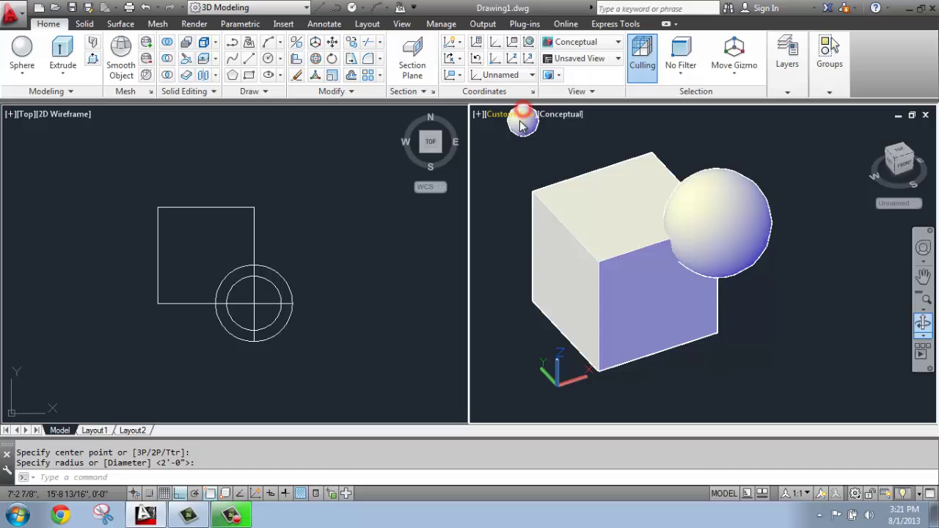
{"action": "left_click", "coordinate": [522, 120]}
{"action": "middle_click_drag", "start_coordinate": [522, 121], "coordinate": [526, 149], "text": "shift"}
{"action": "key", "text": "ctrl+z"}
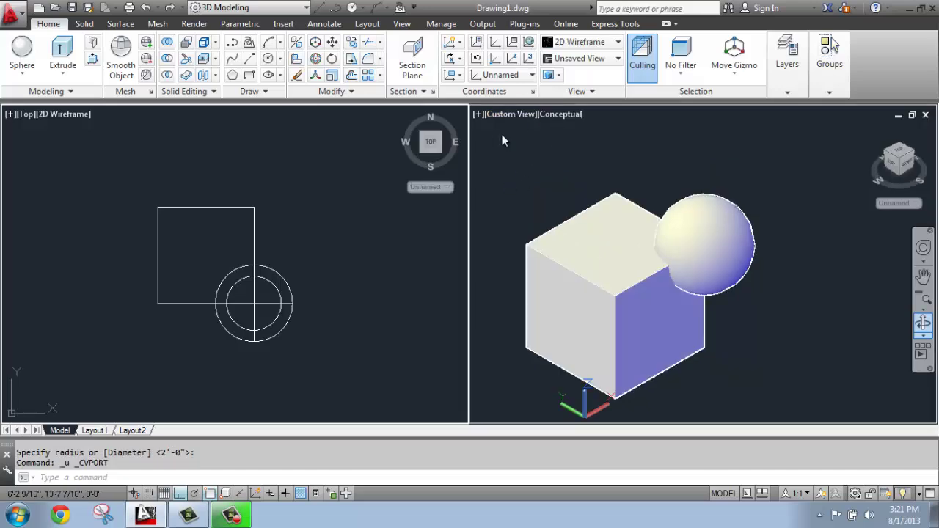
{"action": "key", "text": "Escape"}
{"action": "left_click", "coordinate": [509, 115]}
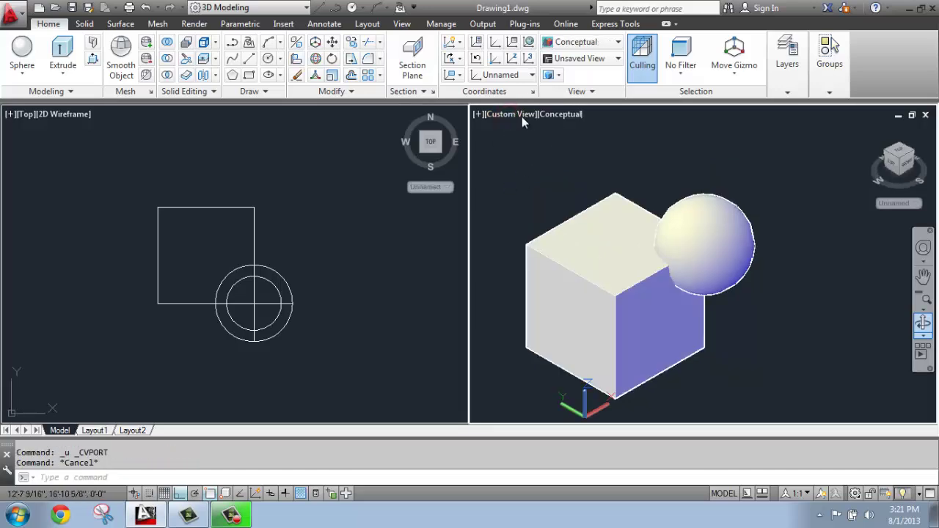
{"action": "left_click", "coordinate": [522, 114]}
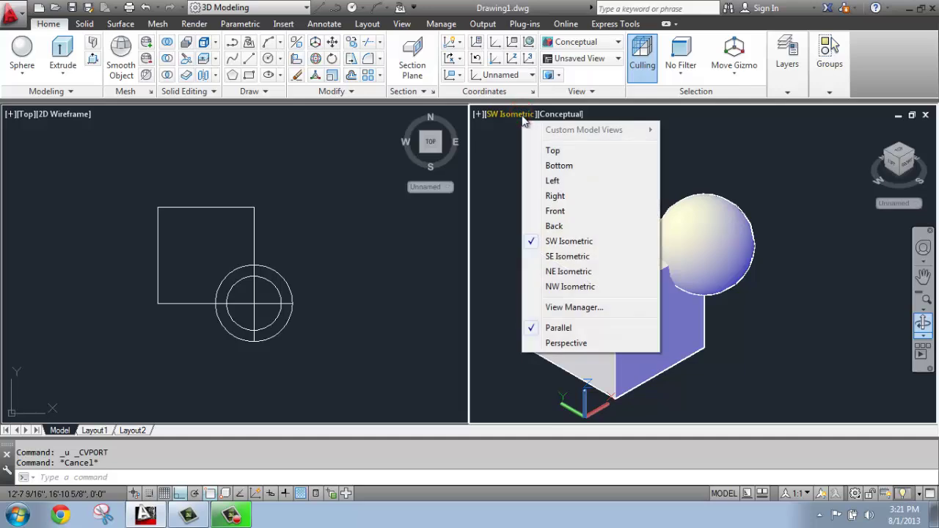
{"action": "left_click", "coordinate": [558, 241]}
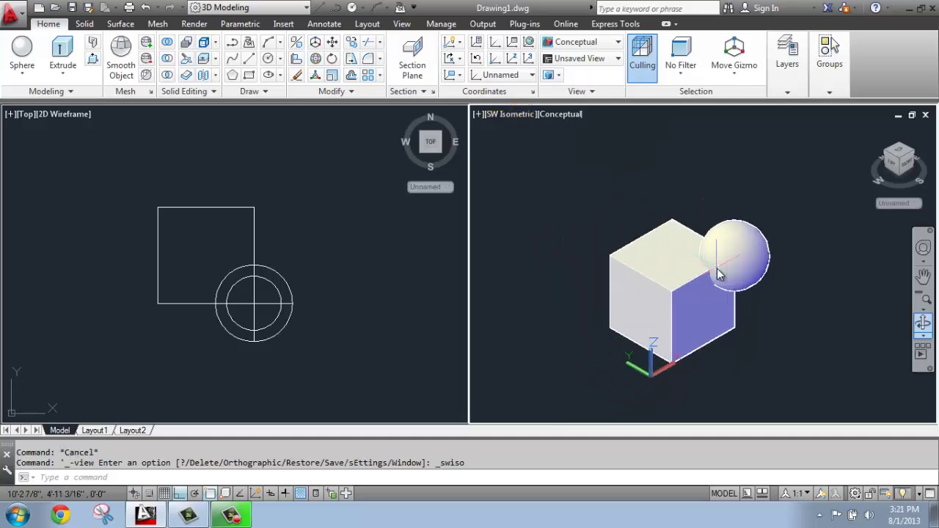
Zoom All in the top plan view to fit the whole drawing
{"action": "left_click", "coordinate": [353, 288]}
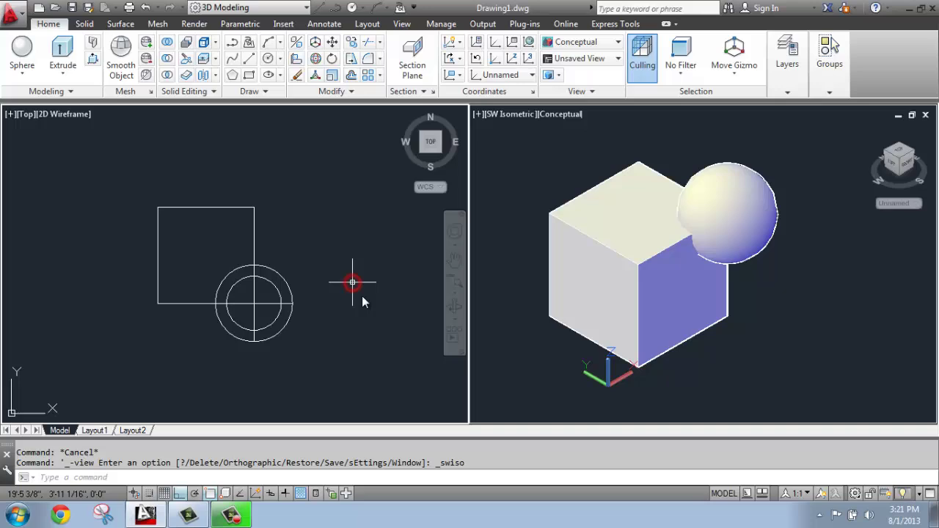
{"action": "scroll", "coordinate": [228, 252], "scroll_direction": "down", "scroll_amount": 2}
{"action": "middle_click_drag", "start_coordinate": [289, 259], "coordinate": [226, 251]}
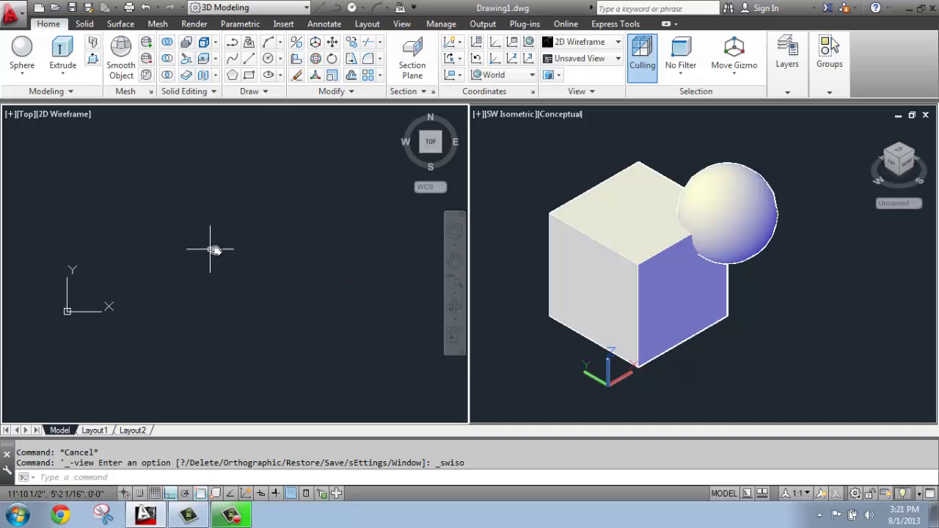
{"action": "type", "text": "z"}
{"action": "key", "text": "Return"}
{"action": "type", "text": "a"}
{"action": "key", "text": "Return"}
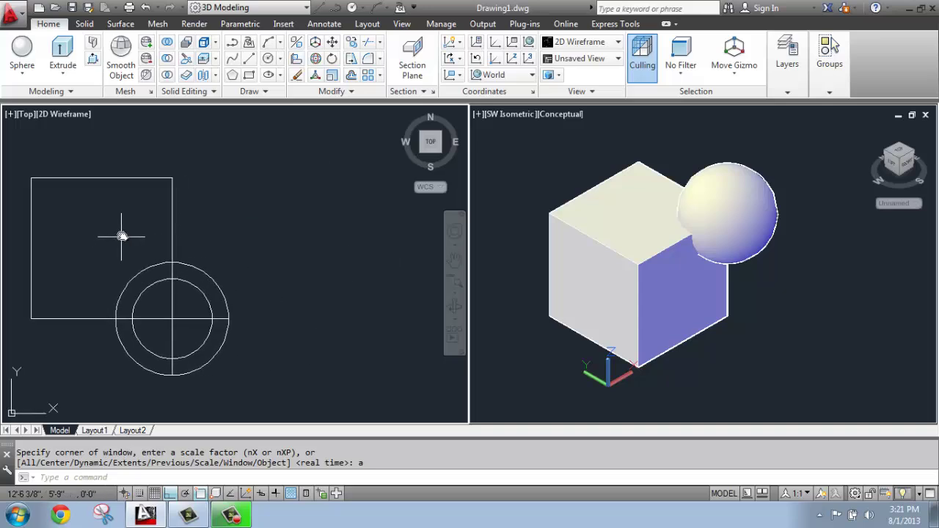
{"action": "scroll", "coordinate": [120, 234], "scroll_direction": "down", "scroll_amount": 1}
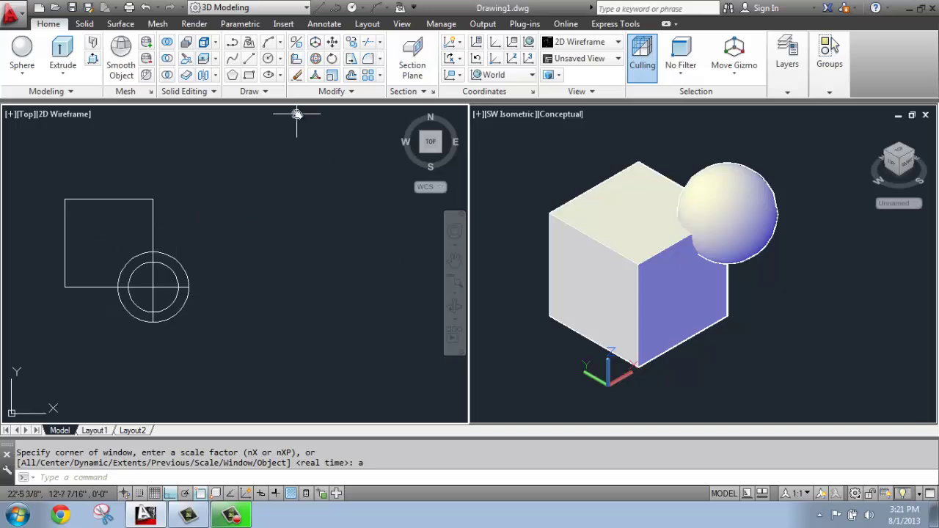
Copy the cube and sphere from the square's corner to two points further right
{"action": "left_click", "coordinate": [354, 41]}
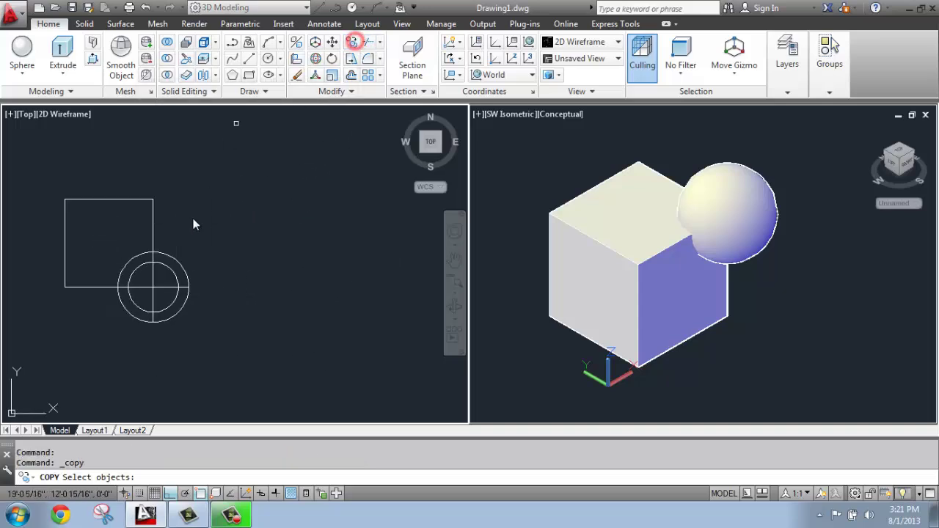
{"action": "left_click", "coordinate": [225, 168]}
{"action": "left_click", "coordinate": [36, 352]}
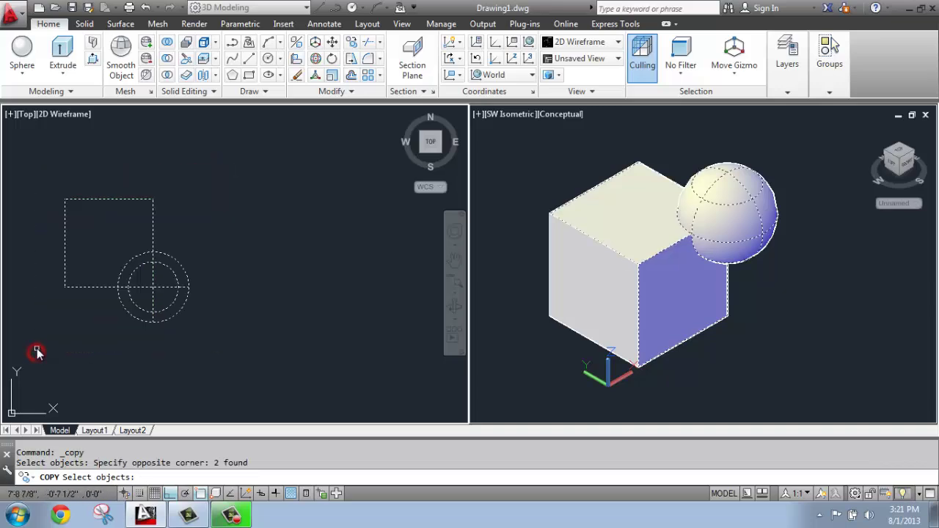
{"action": "key", "text": "Return"}
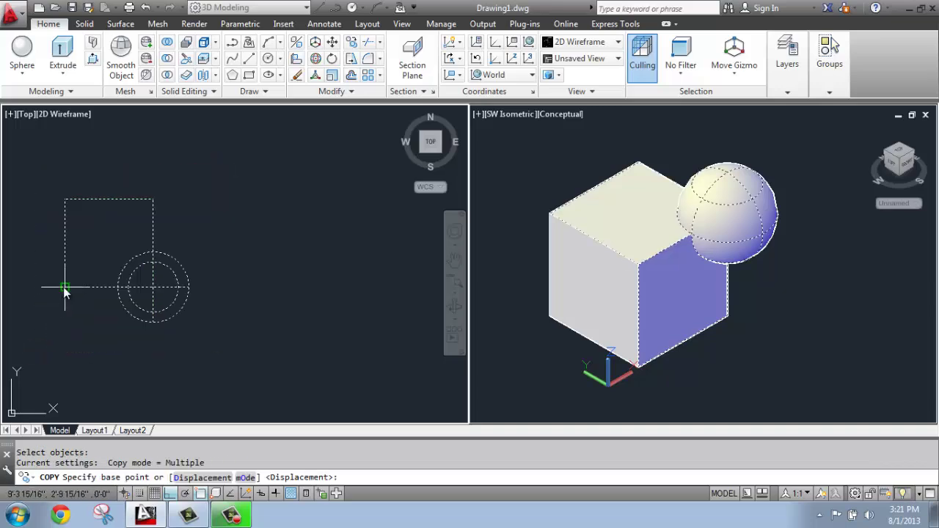
{"action": "left_click", "coordinate": [63, 289]}
{"action": "left_click", "coordinate": [227, 298]}
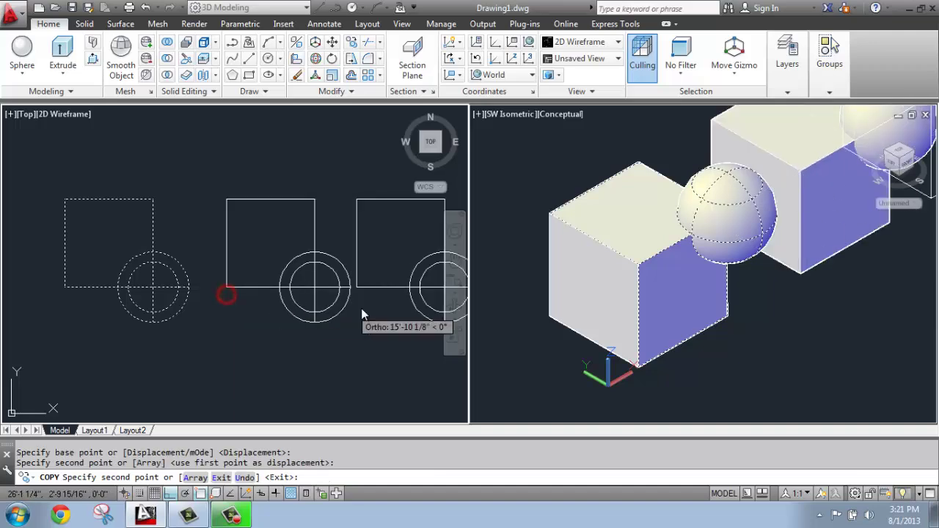
{"action": "left_click", "coordinate": [373, 305]}
{"action": "key", "text": "Return"}
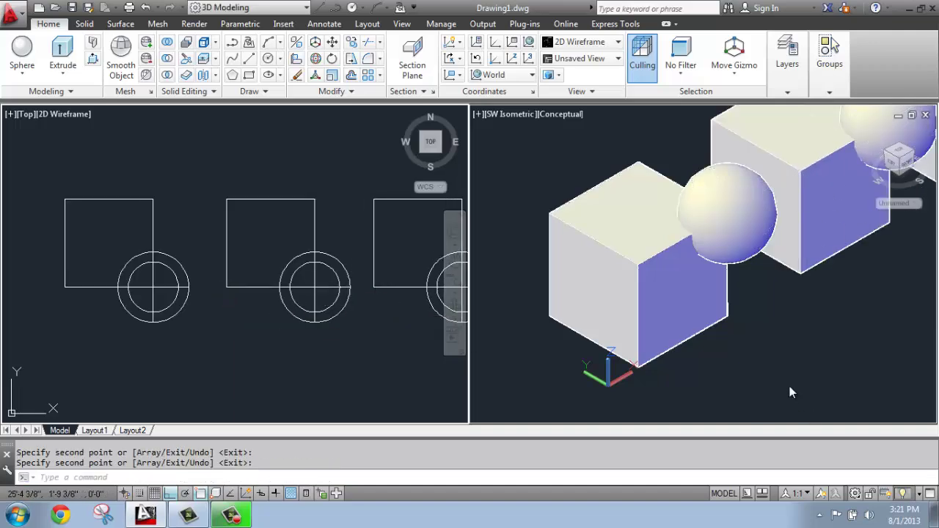
{"action": "left_click", "coordinate": [770, 367]}
{"action": "scroll", "coordinate": [616, 287], "scroll_direction": "down", "scroll_amount": 2}
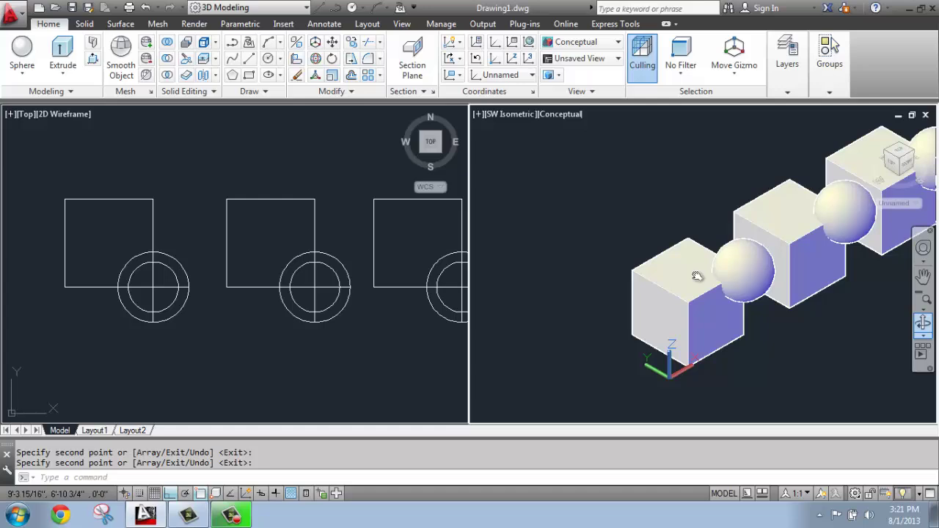
{"action": "middle_click_drag", "start_coordinate": [686, 274], "coordinate": [599, 265]}
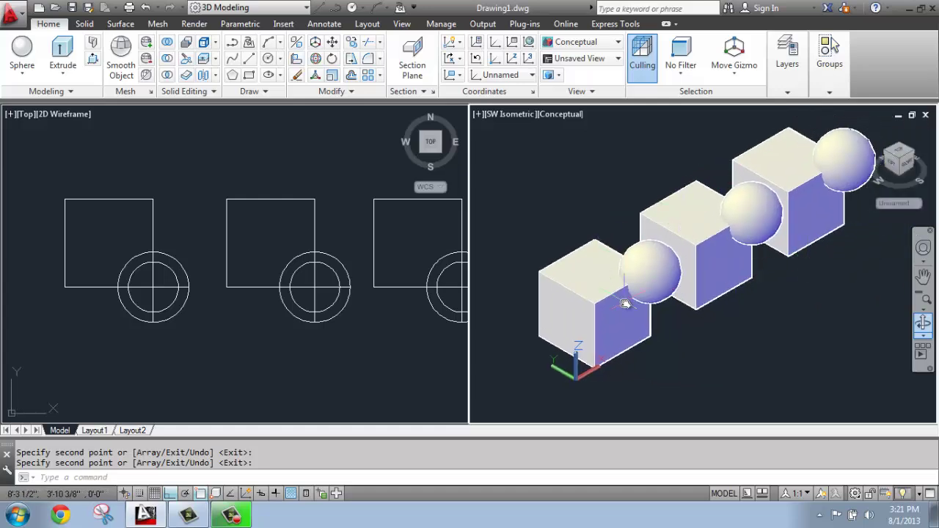
{"action": "scroll", "coordinate": [597, 321], "scroll_direction": "up", "scroll_amount": 4}
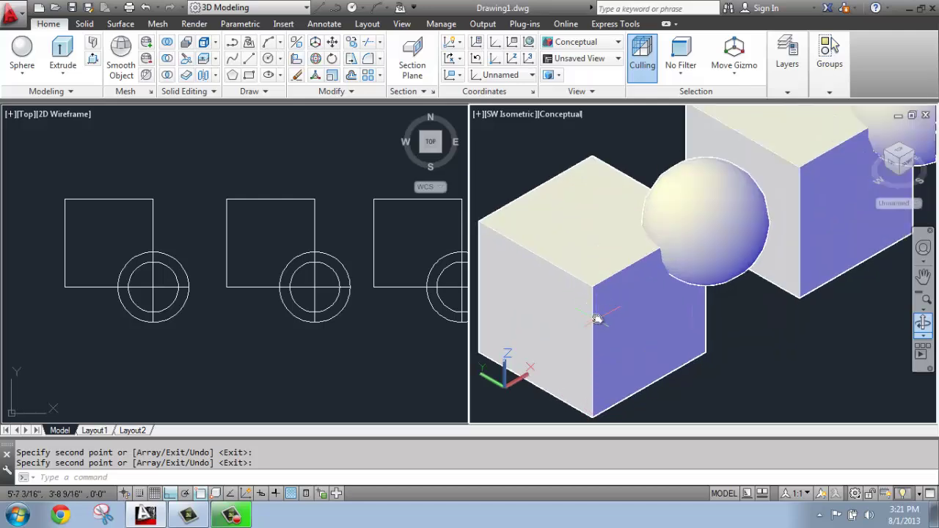
{"action": "scroll", "coordinate": [584, 200], "scroll_direction": "up", "scroll_amount": 3}
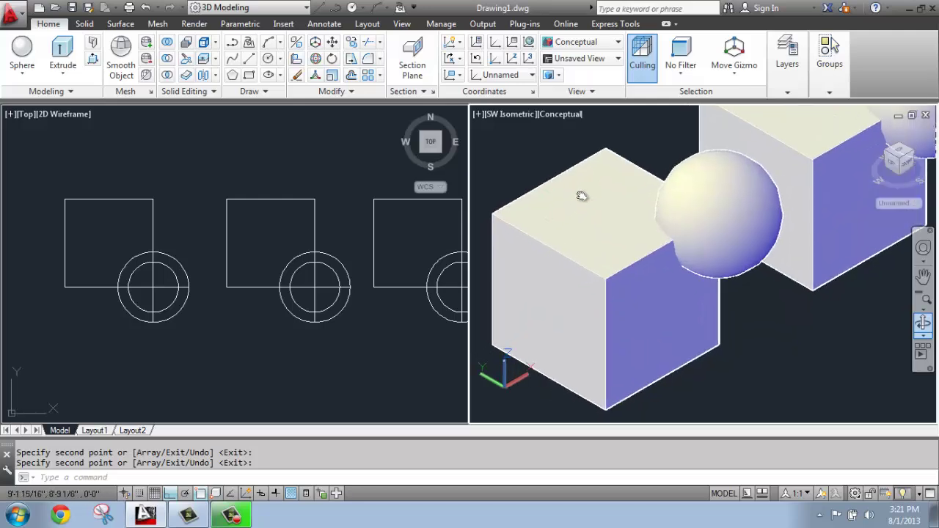
{"action": "scroll", "coordinate": [636, 210], "scroll_direction": "up", "scroll_amount": 2}
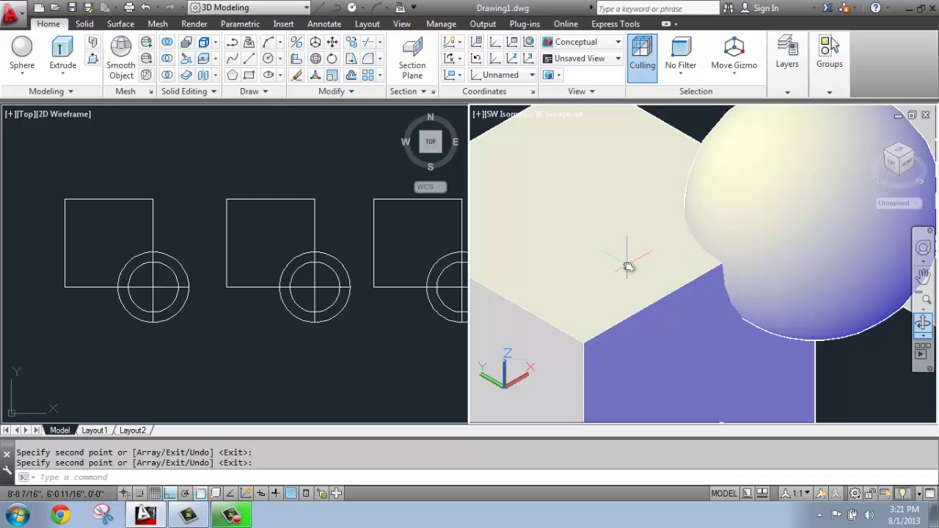
{"action": "scroll", "coordinate": [629, 266], "scroll_direction": "down", "scroll_amount": 3}
{"action": "scroll", "coordinate": [683, 267], "scroll_direction": "up", "scroll_amount": 2}
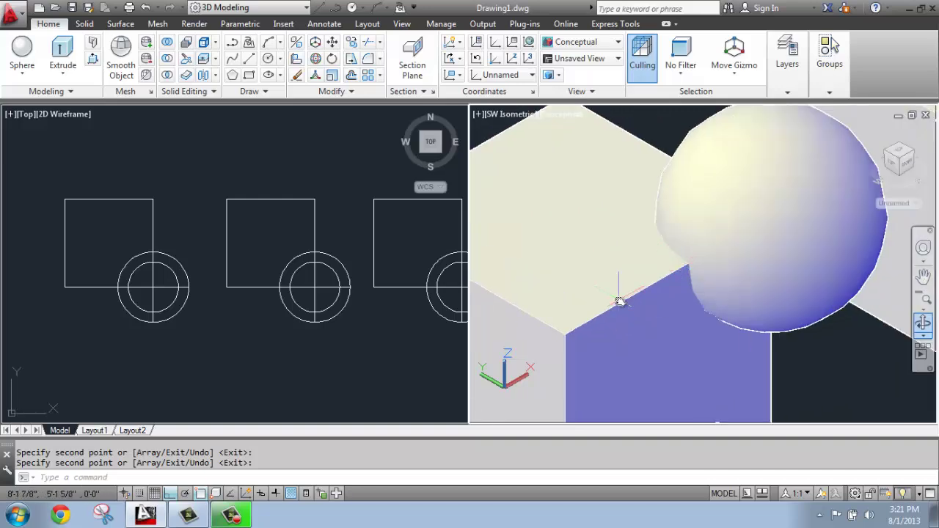
{"action": "key", "text": "Escape"}
{"action": "key", "text": "Escape"}
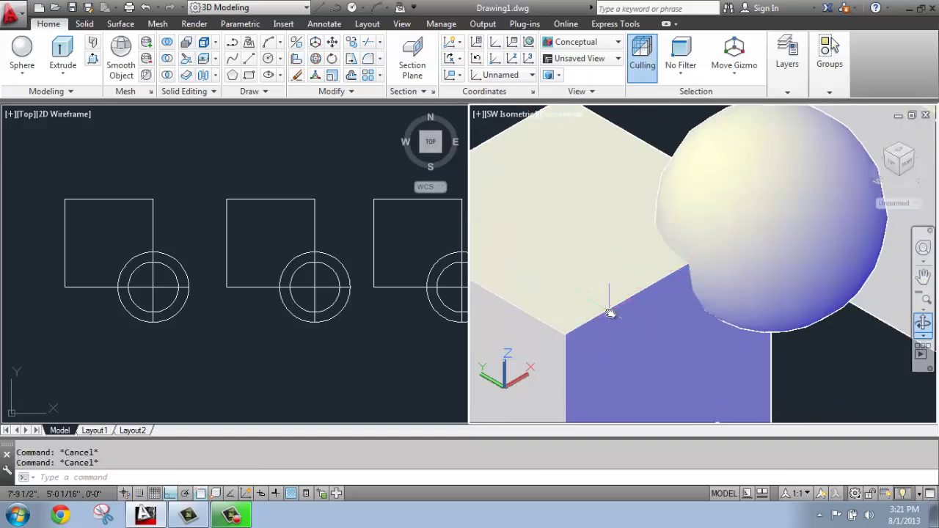
{"action": "left_click", "coordinate": [610, 311]}
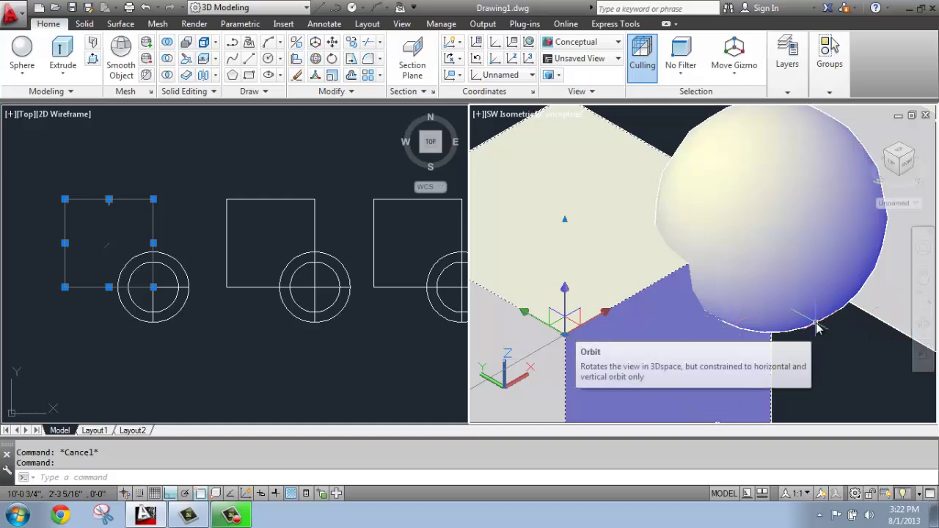
Switch the isometric viewport's visual style to X-ray
{"action": "key", "text": "Escape"}
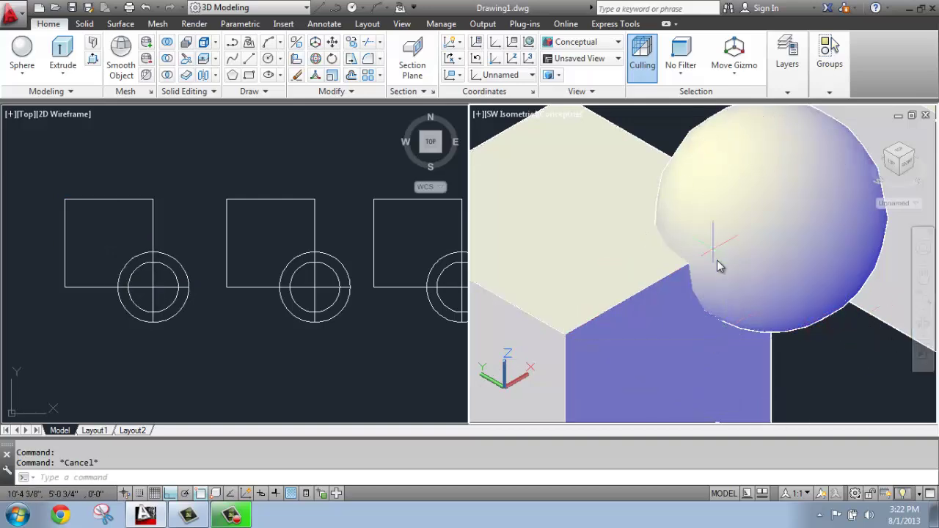
{"action": "left_click", "coordinate": [546, 114]}
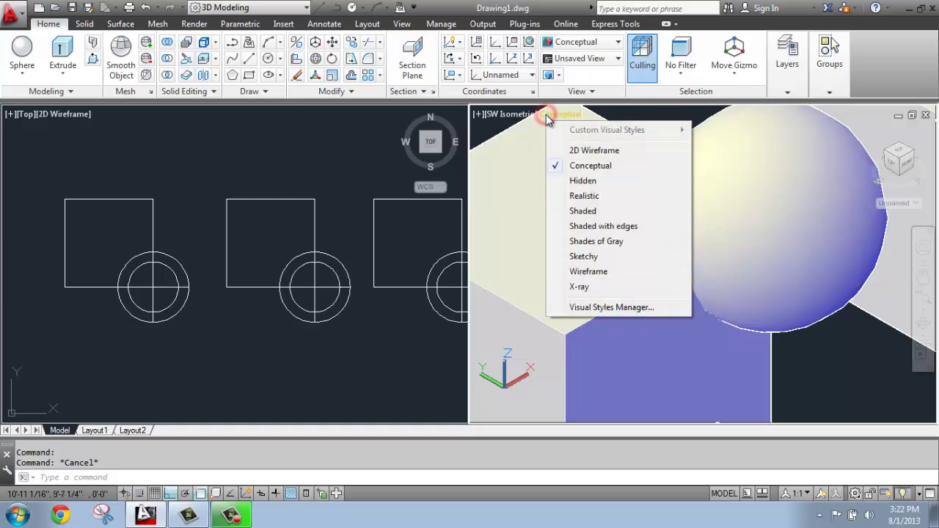
{"action": "left_click", "coordinate": [584, 287]}
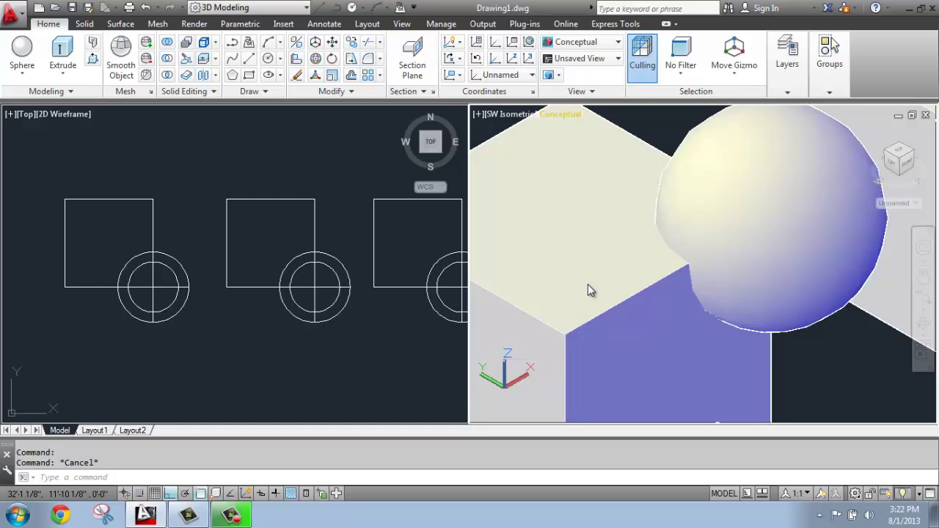
{"action": "key", "text": "ctrl+shift+x"}
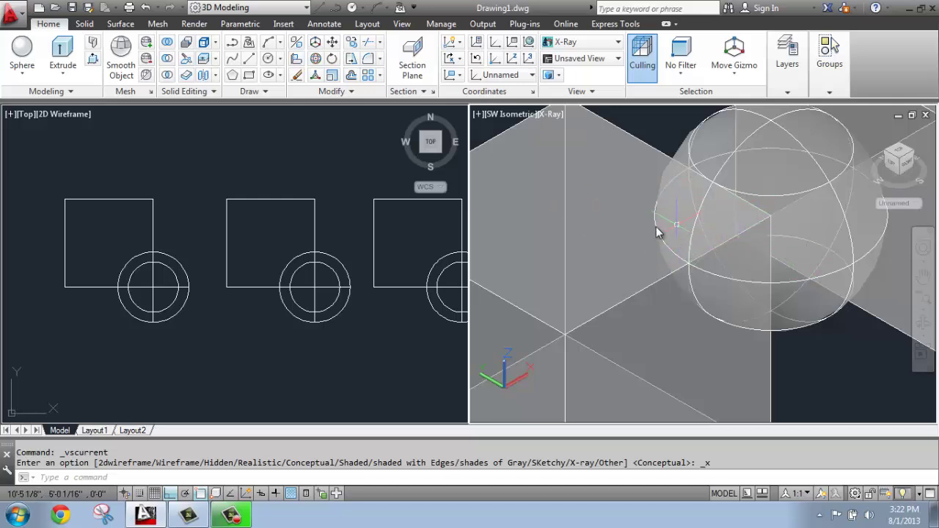
{"action": "mouse_move", "coordinate": [651, 228]}
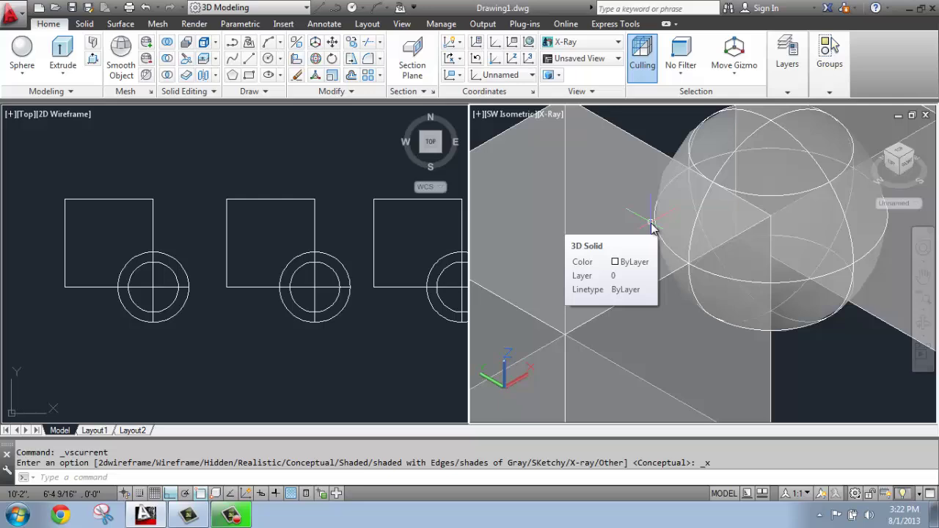
Union the first cube with its sphere into one solid
{"action": "scroll", "coordinate": [652, 221], "scroll_direction": "down", "scroll_amount": 3}
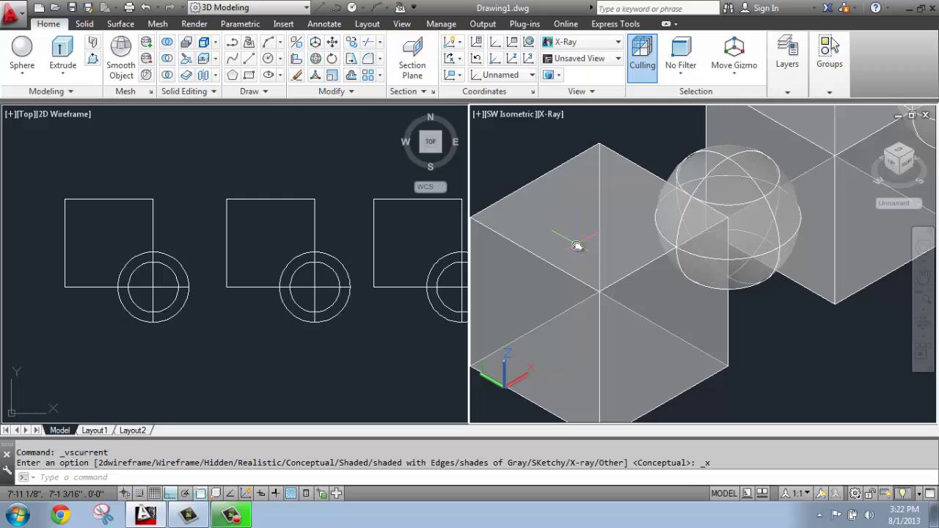
{"action": "mouse_move", "coordinate": [578, 245]}
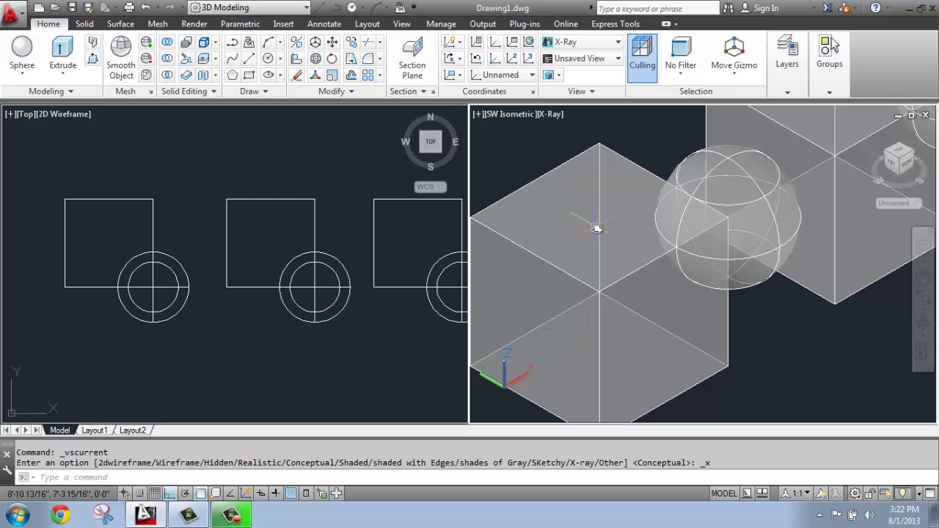
{"action": "mouse_move", "coordinate": [629, 155]}
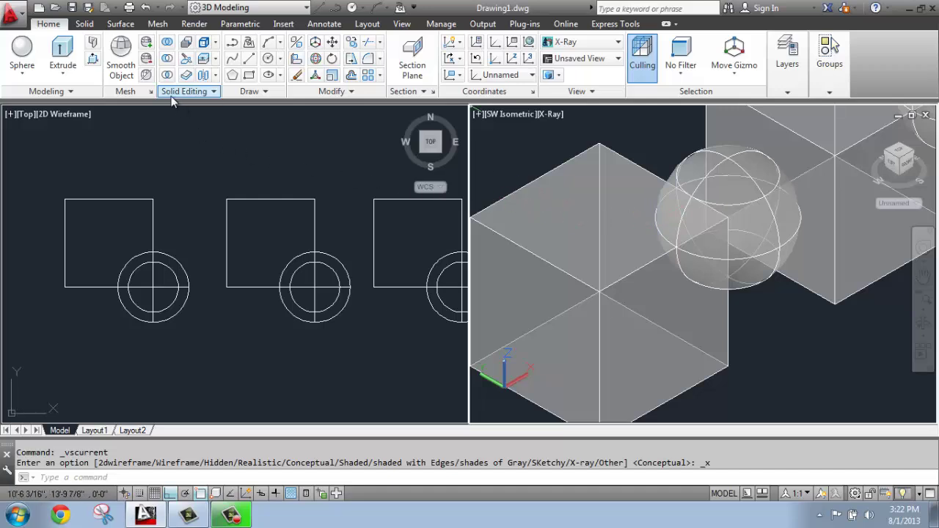
{"action": "left_click", "coordinate": [168, 43]}
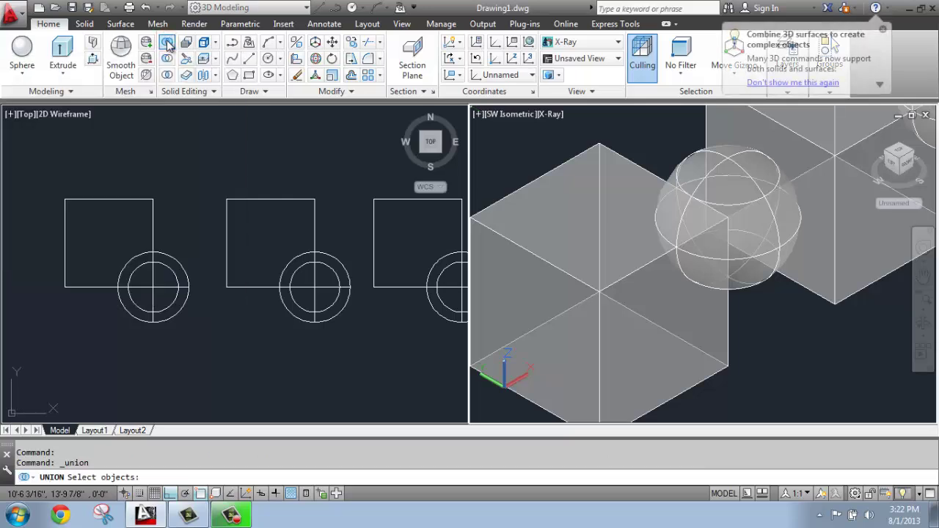
{"action": "left_click", "coordinate": [624, 160]}
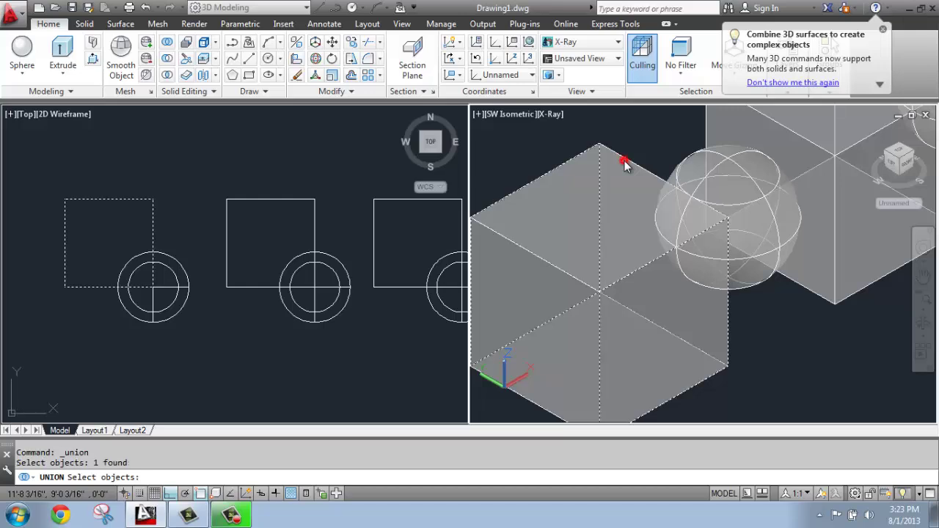
{"action": "left_click", "coordinate": [682, 166]}
{"action": "key", "text": "Return"}
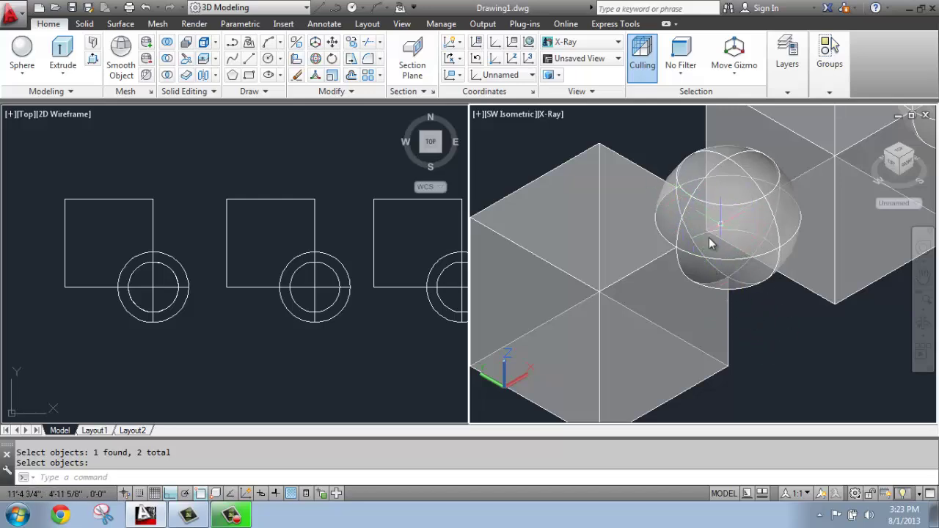
Start a second Union on the fused solid alone and cancel it
{"action": "right_click", "coordinate": [789, 361]}
{"action": "left_click", "coordinate": [789, 360]}
{"action": "left_click", "coordinate": [702, 375]}
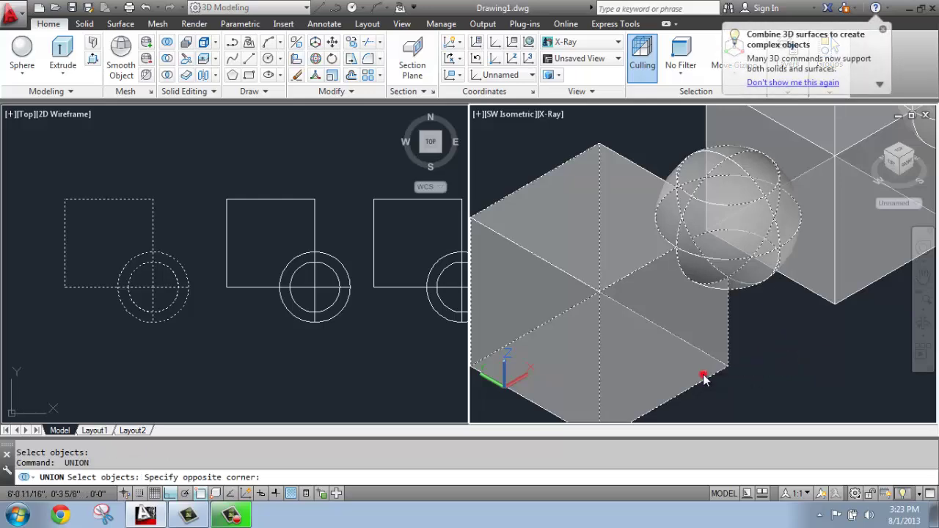
{"action": "right_click", "coordinate": [757, 377]}
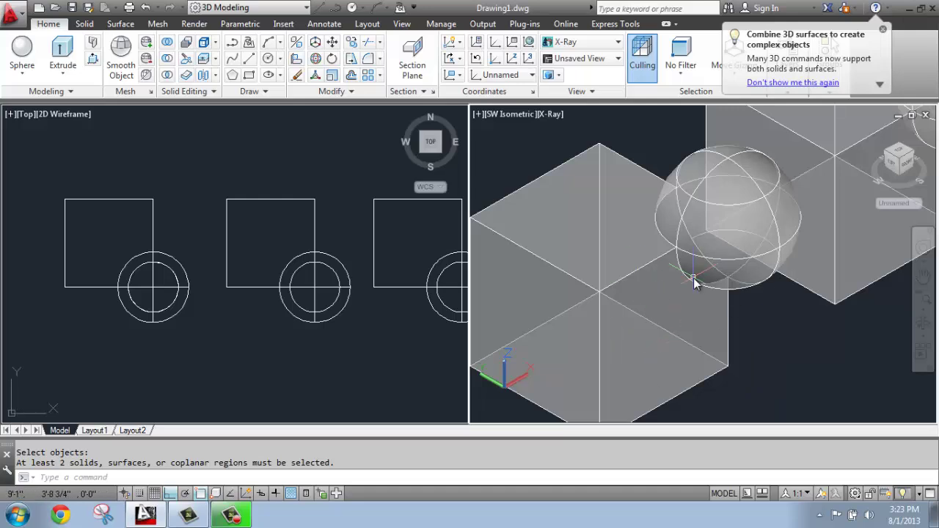
{"action": "scroll", "coordinate": [695, 285], "scroll_direction": "down", "scroll_amount": 3}
Subtract with the middle box as the solid to keep and its sphere as the cutter
{"action": "middle_click_drag", "start_coordinate": [793, 257], "coordinate": [687, 249]}
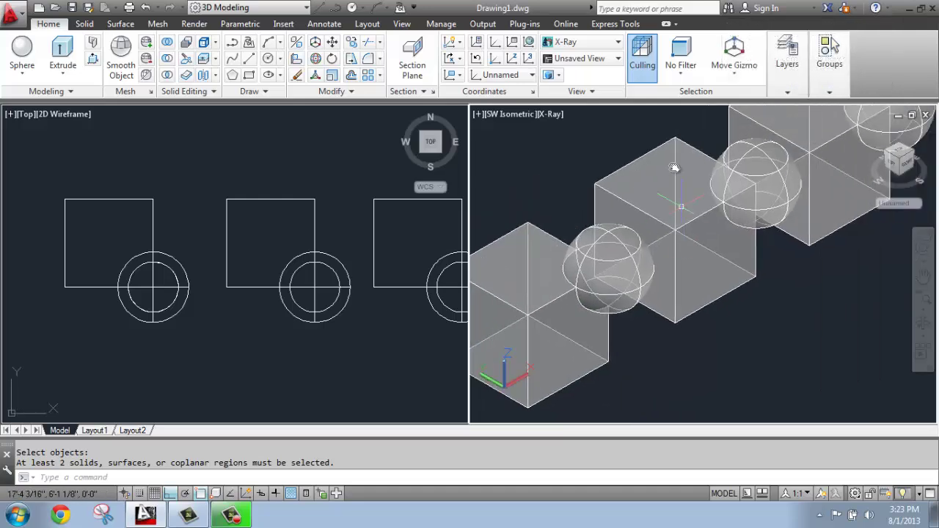
{"action": "scroll", "coordinate": [669, 146], "scroll_direction": "up", "scroll_amount": 2}
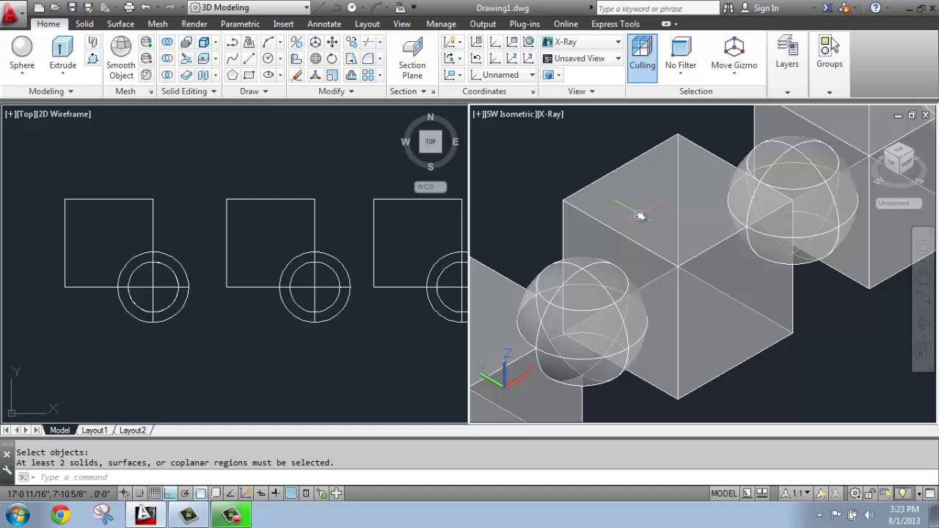
{"action": "scroll", "coordinate": [717, 189], "scroll_direction": "up", "scroll_amount": 2}
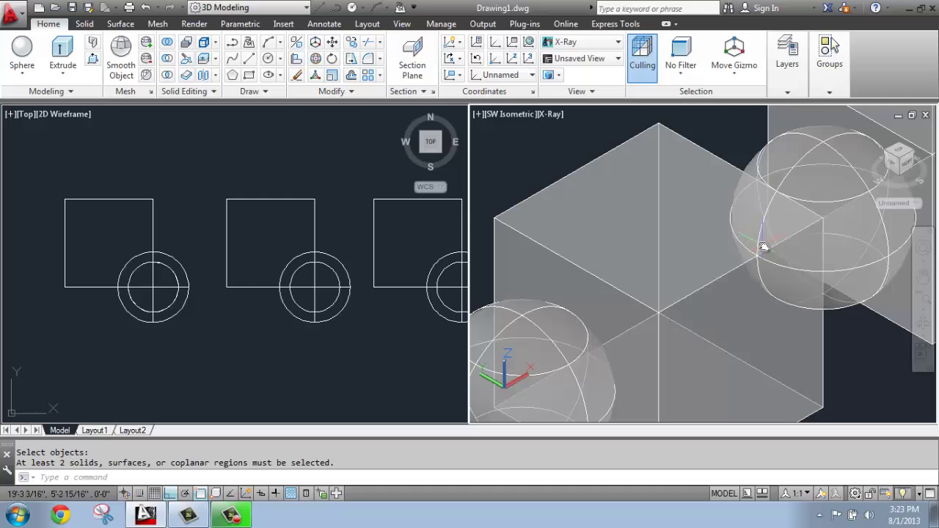
{"action": "scroll", "coordinate": [655, 220], "scroll_direction": "down", "scroll_amount": 2}
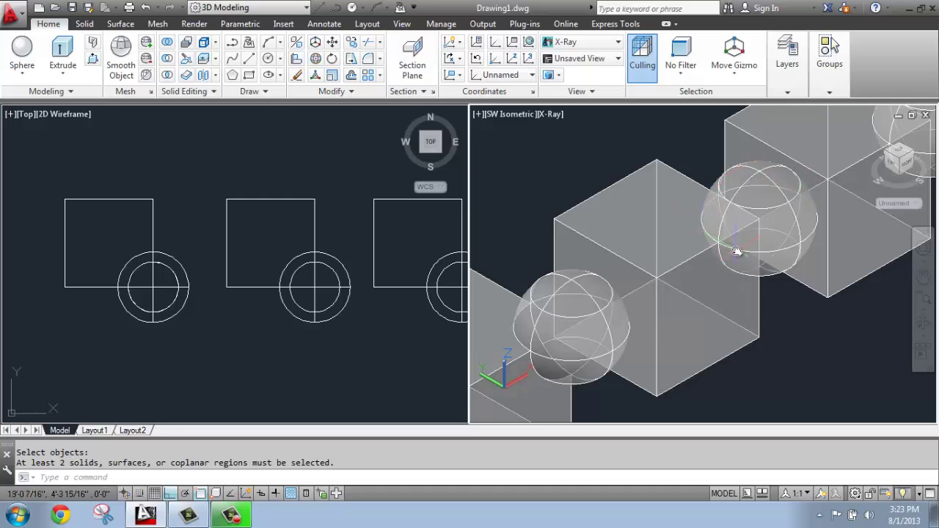
{"action": "scroll", "coordinate": [728, 232], "scroll_direction": "up", "scroll_amount": 2}
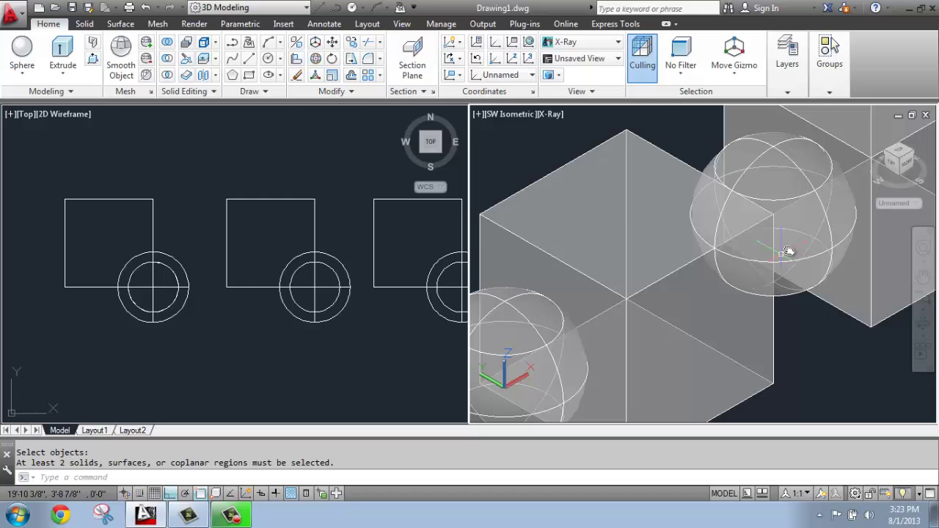
{"action": "left_click", "coordinate": [168, 59]}
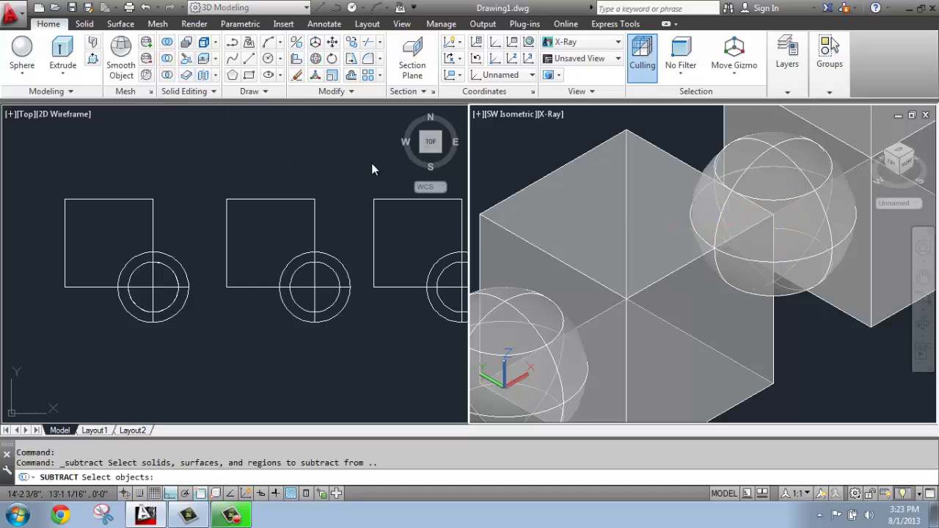
{"action": "left_click", "coordinate": [616, 296]}
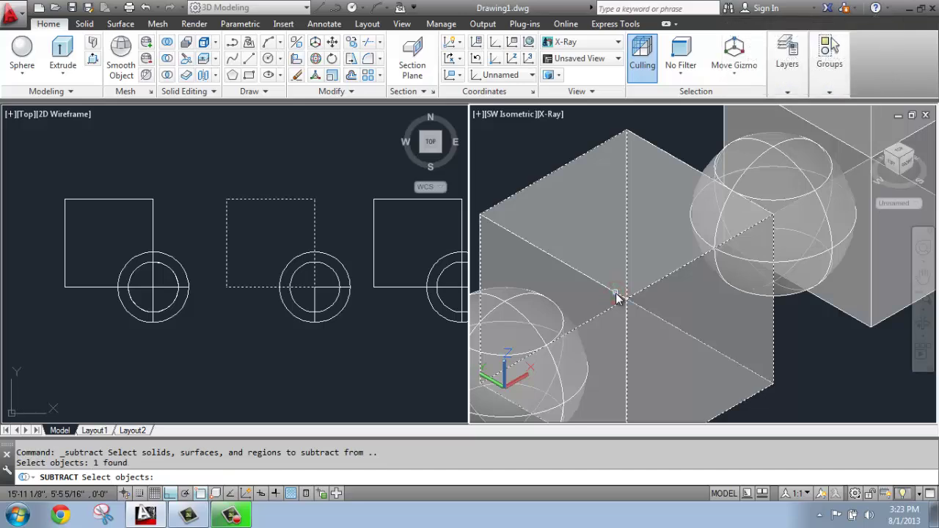
{"action": "key", "text": "Return"}
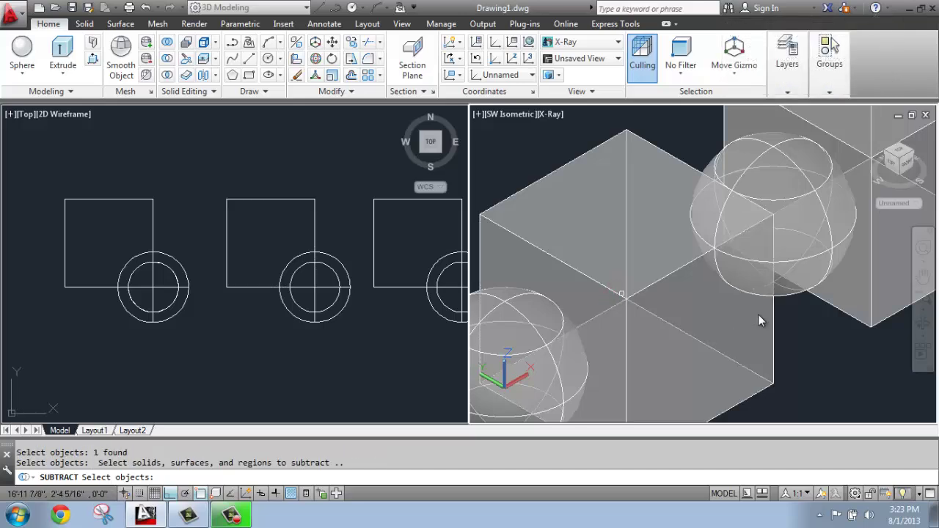
{"action": "left_click", "coordinate": [786, 296]}
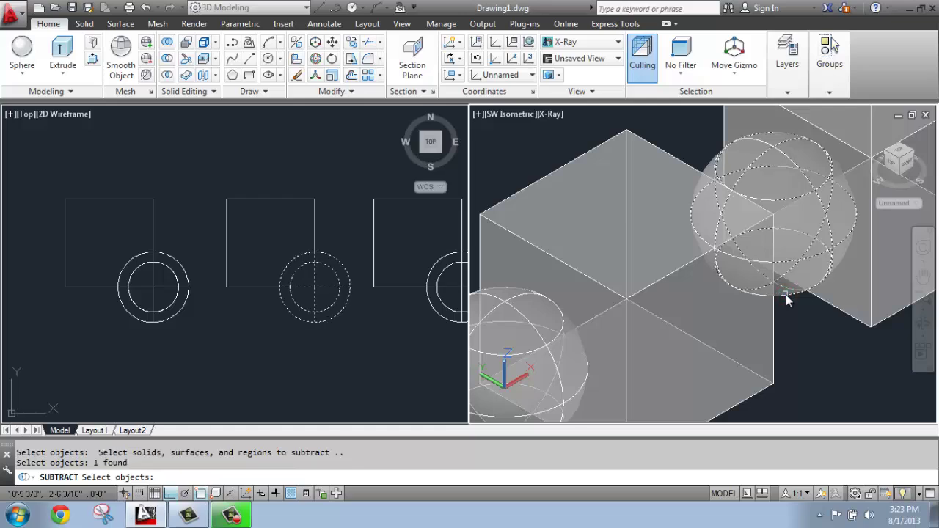
{"action": "key", "text": "Return"}
{"action": "scroll", "coordinate": [800, 305], "scroll_direction": "down", "scroll_amount": 2}
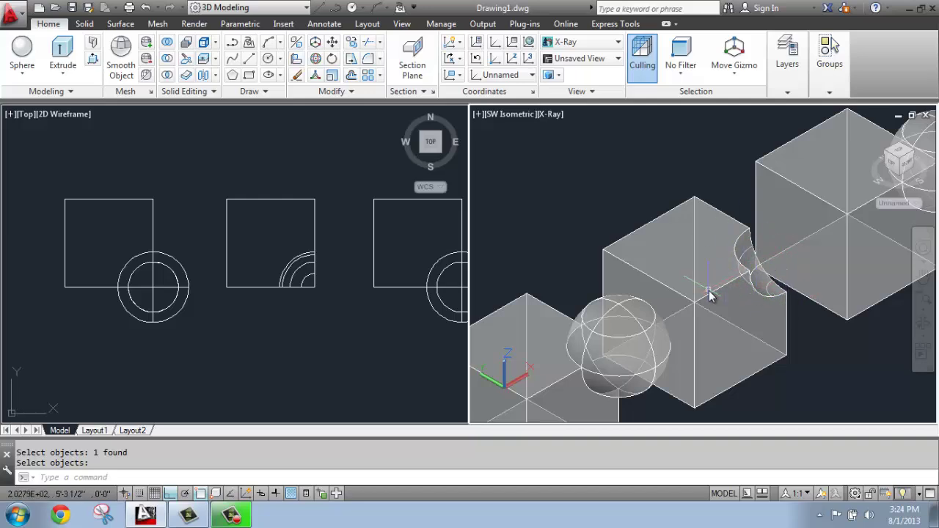
Undo, then subtract the sphere from the middle cube again
{"action": "key", "text": "ctrl+z"}
{"action": "key", "text": "ctrl+z"}
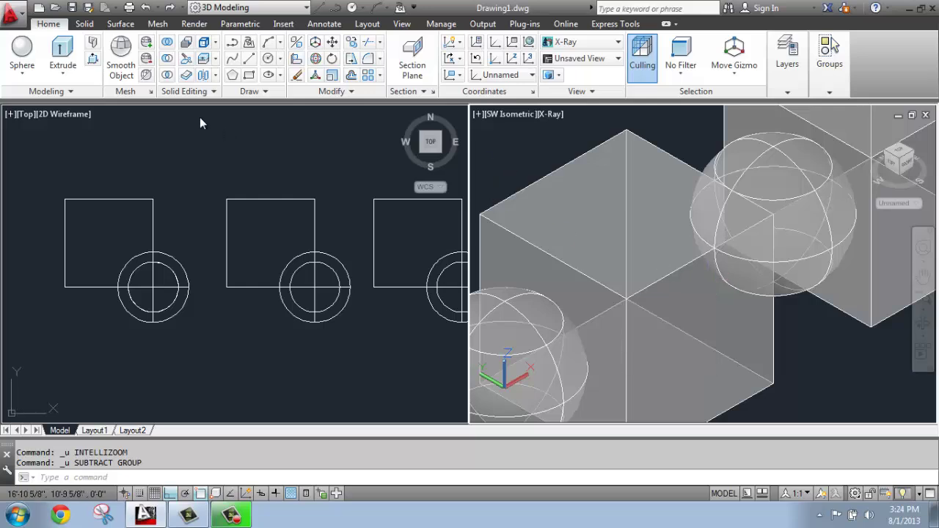
{"action": "left_click", "coordinate": [167, 59]}
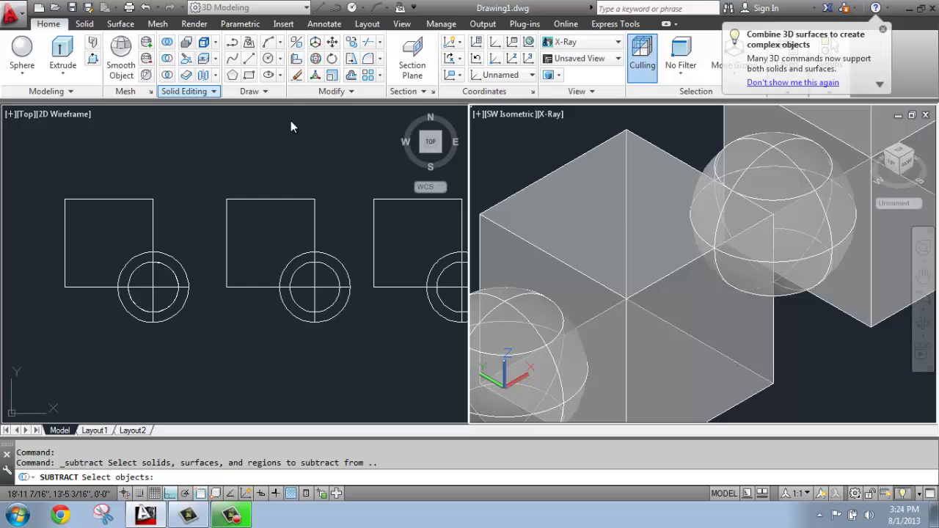
{"action": "left_click", "coordinate": [535, 183]}
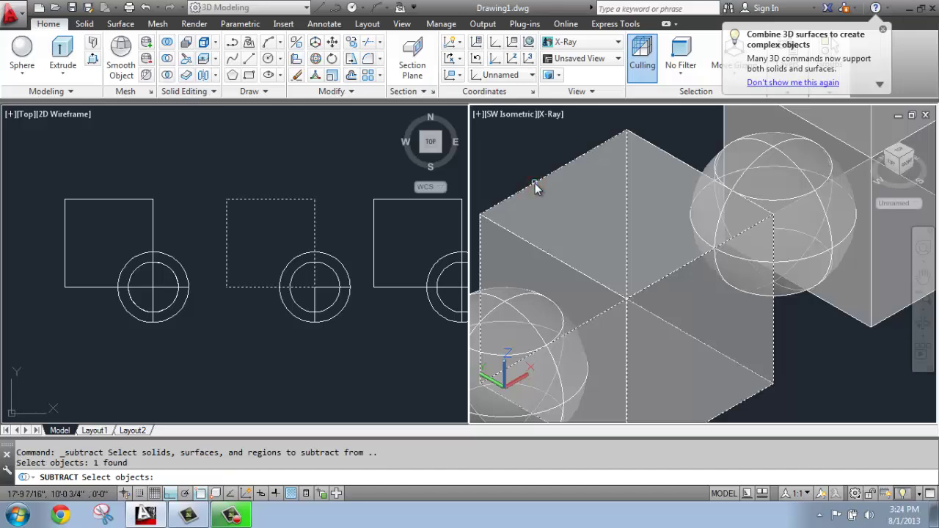
{"action": "key", "text": "Return"}
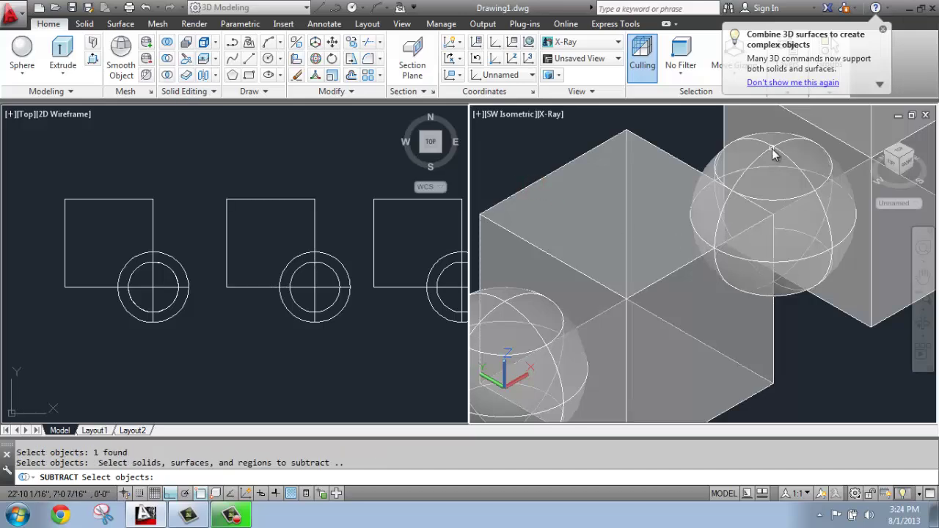
{"action": "left_click", "coordinate": [773, 153]}
{"action": "key", "text": "Return"}
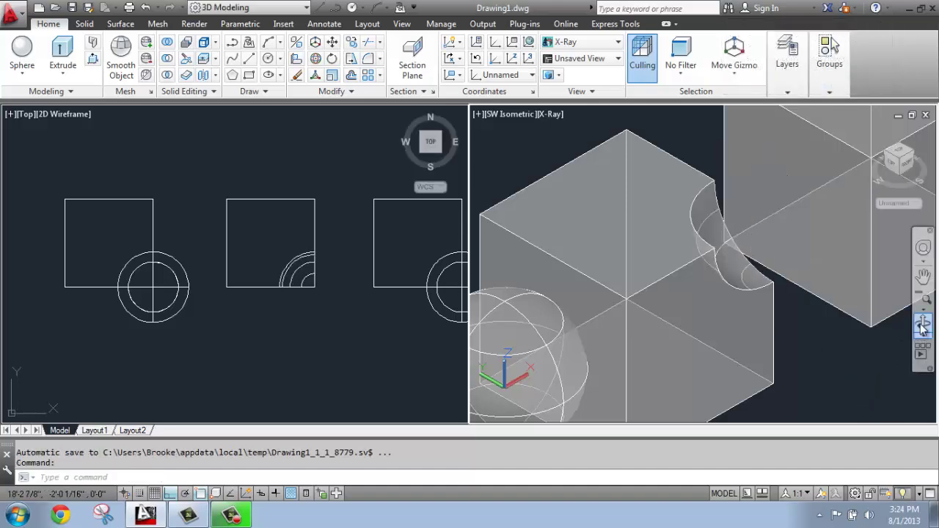
Orbit the view to inspect the spherical notch in the middle cube
{"action": "left_click", "coordinate": [923, 328]}
{"action": "left_click_drag", "start_coordinate": [846, 306], "coordinate": [796, 311]}
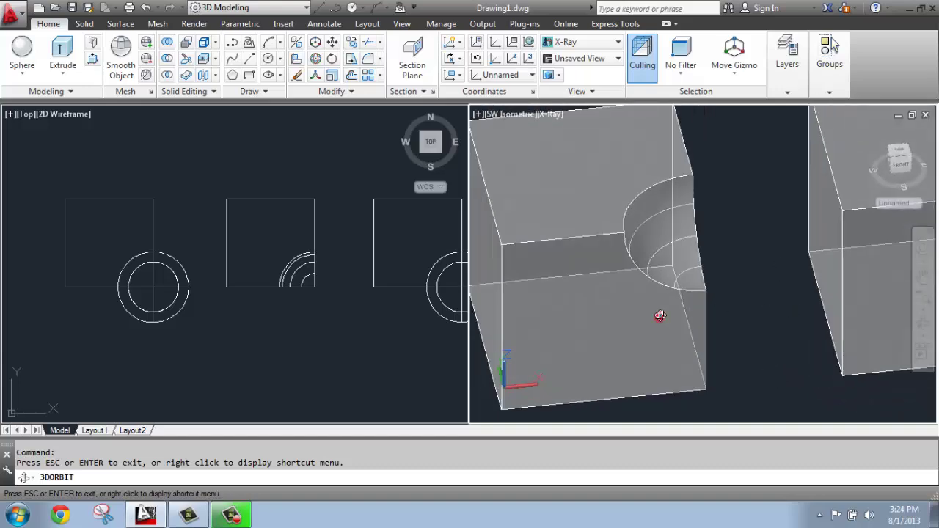
{"action": "left_click_drag", "start_coordinate": [660, 316], "coordinate": [714, 249]}
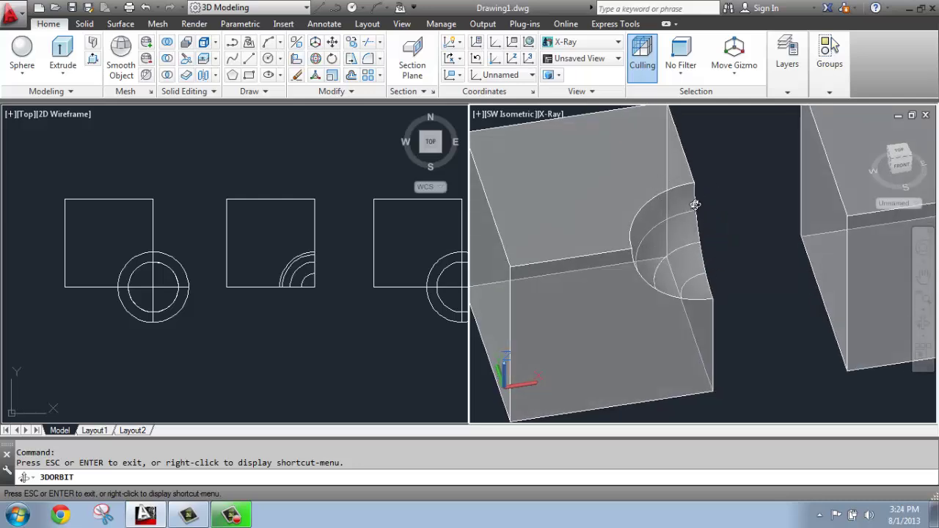
{"action": "left_click_drag", "start_coordinate": [711, 249], "coordinate": [668, 273]}
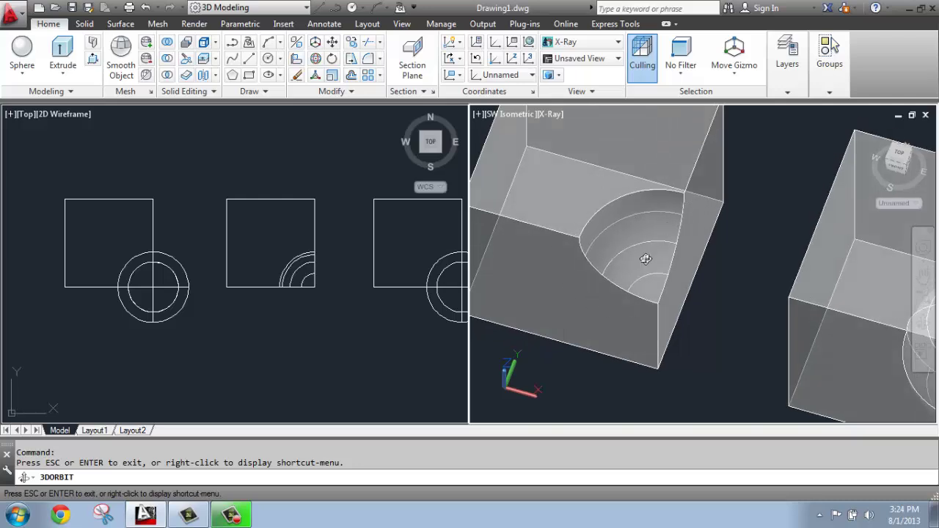
{"action": "left_click_drag", "start_coordinate": [582, 330], "coordinate": [537, 293]}
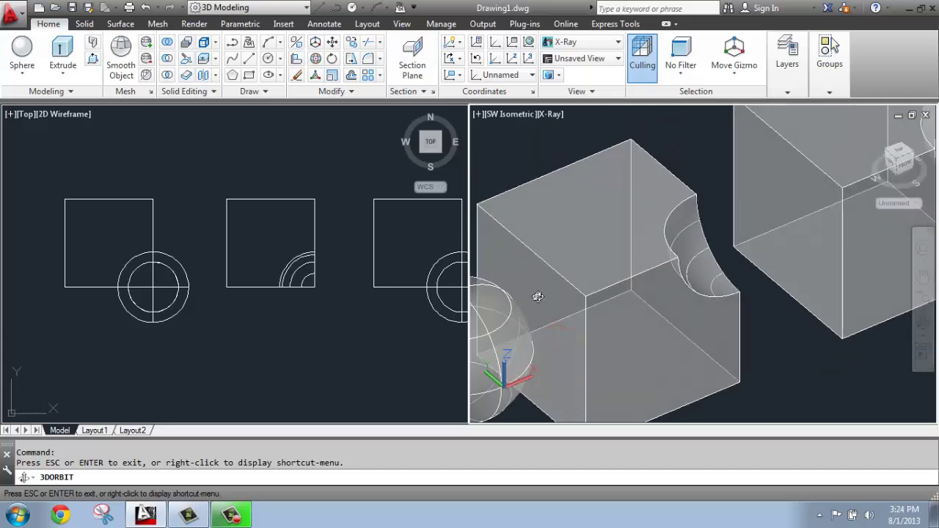
{"action": "scroll", "coordinate": [531, 291], "scroll_direction": "down", "scroll_amount": 3}
Intersect the third cube with its sphere, leaving only the curved wedge
{"action": "left_click_drag", "start_coordinate": [833, 128], "coordinate": [834, 132]}
{"action": "key", "text": "Escape"}
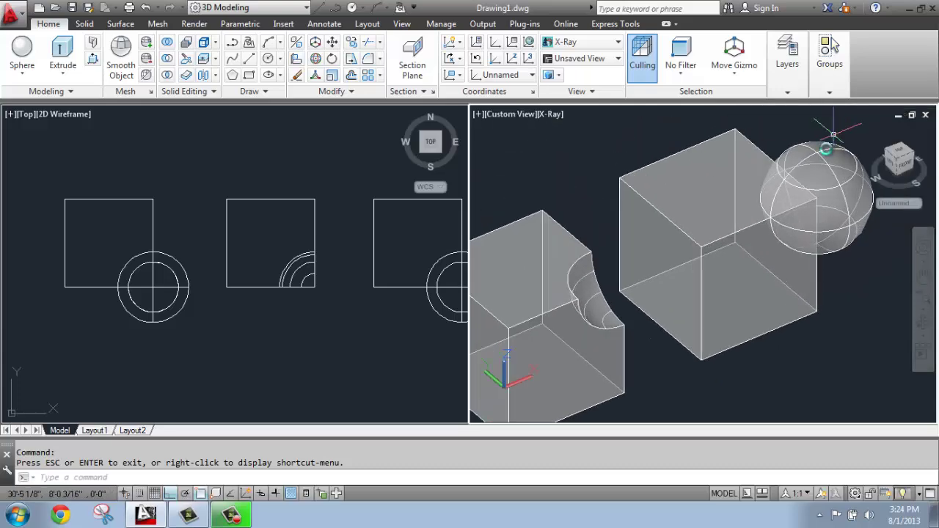
{"action": "middle_click_drag", "start_coordinate": [835, 135], "coordinate": [767, 158]}
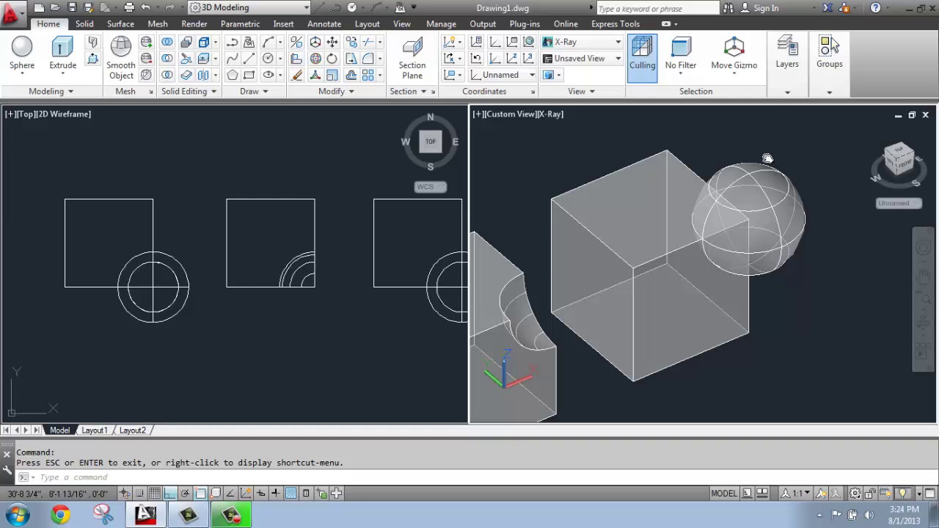
{"action": "scroll", "coordinate": [712, 202], "scroll_direction": "up", "scroll_amount": 2}
{"action": "scroll", "coordinate": [713, 202], "scroll_direction": "up", "scroll_amount": 2}
{"action": "scroll", "coordinate": [705, 235], "scroll_direction": "down", "scroll_amount": 3}
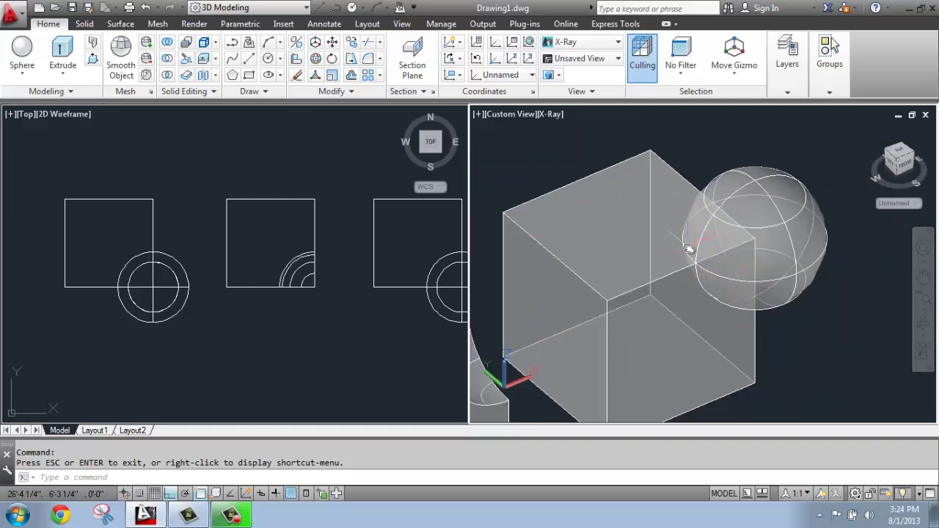
{"action": "left_click", "coordinate": [168, 76]}
{"action": "left_click", "coordinate": [688, 183]}
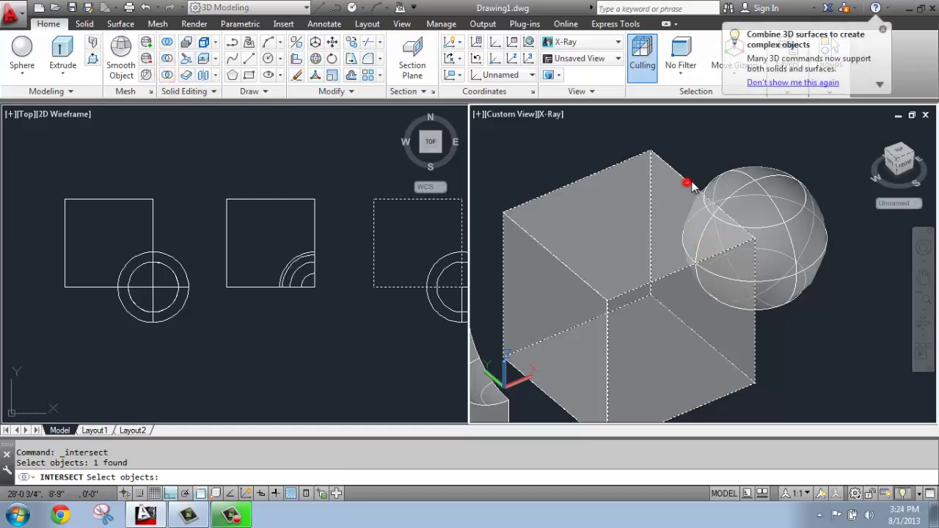
{"action": "left_click", "coordinate": [728, 176]}
{"action": "key", "text": "Return"}
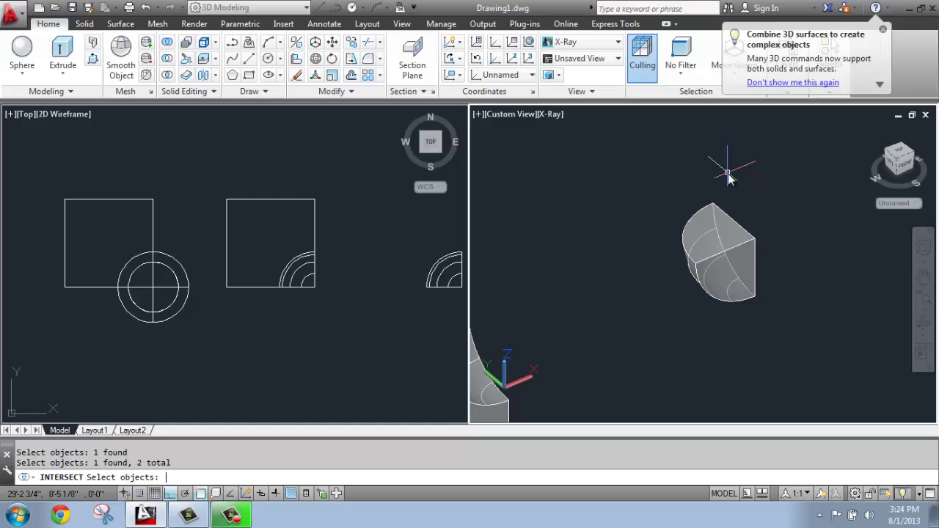
Select the new wedge and switch the isometric view to Conceptual shading
{"action": "scroll", "coordinate": [703, 313], "scroll_direction": "down", "scroll_amount": 2}
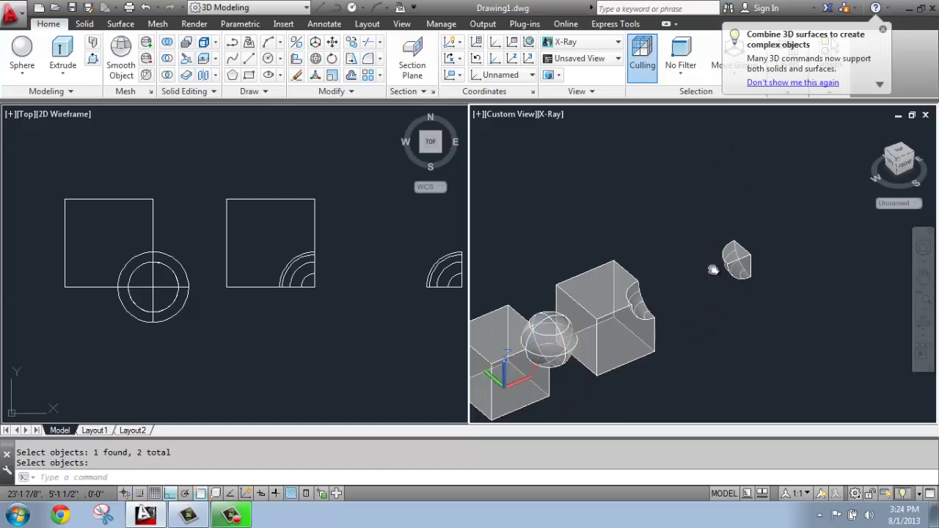
{"action": "scroll", "coordinate": [720, 267], "scroll_direction": "up", "scroll_amount": 4}
{"action": "left_click", "coordinate": [774, 211]}
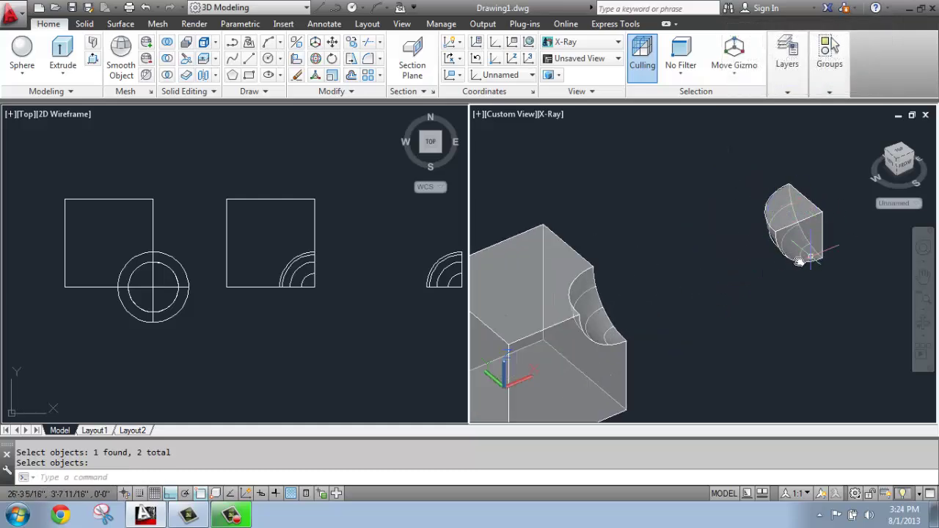
{"action": "left_click", "coordinate": [804, 232]}
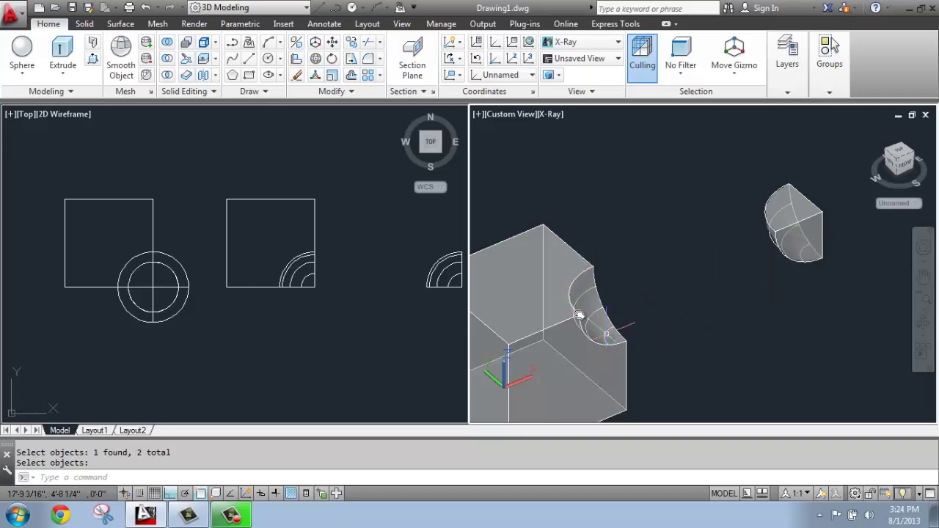
{"action": "scroll", "coordinate": [609, 286], "scroll_direction": "down", "scroll_amount": 4}
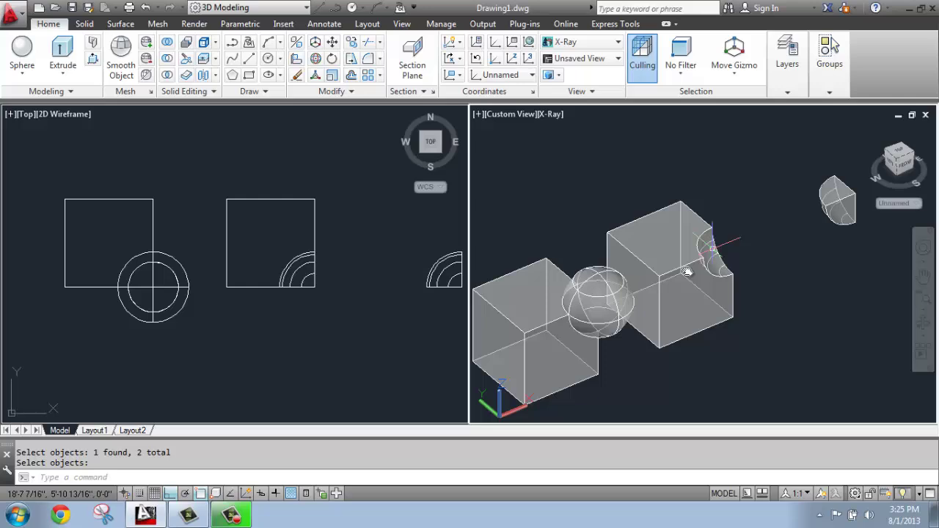
{"action": "mouse_move", "coordinate": [557, 297]}
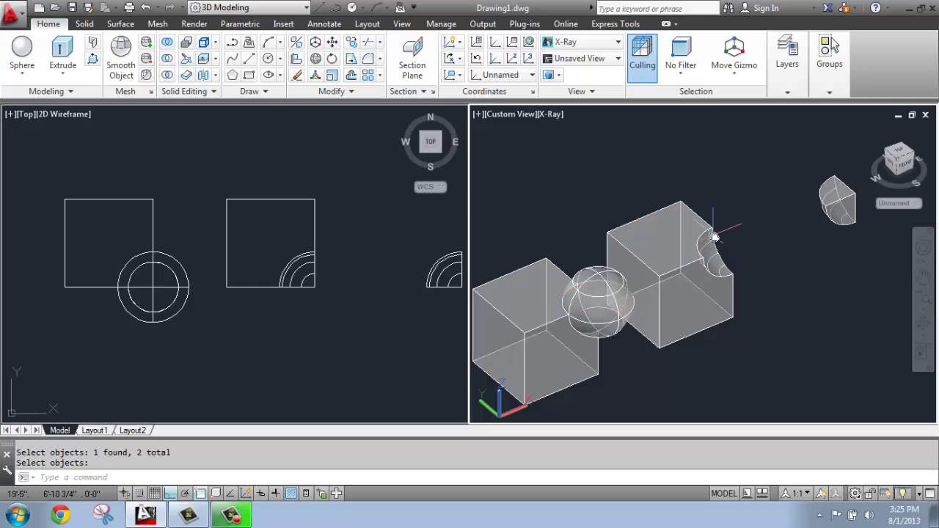
{"action": "mouse_move", "coordinate": [714, 237]}
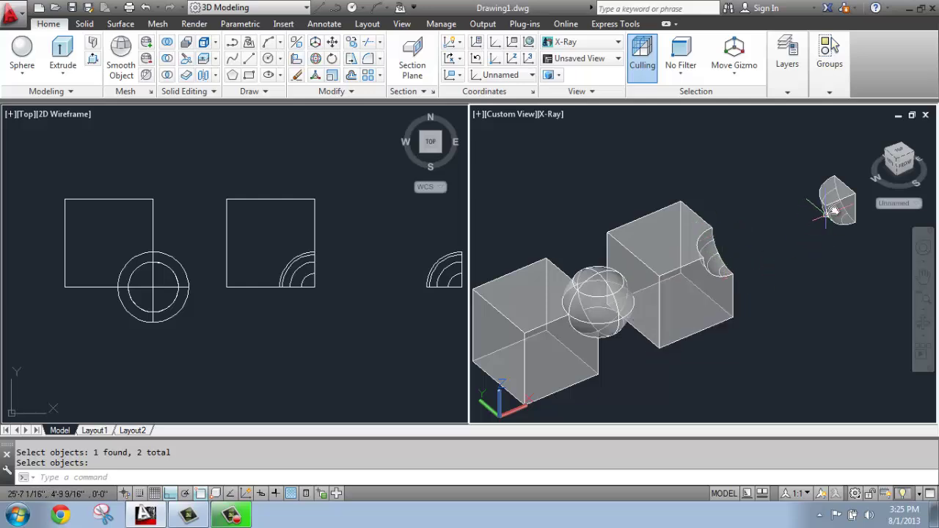
{"action": "mouse_move", "coordinate": [817, 215]}
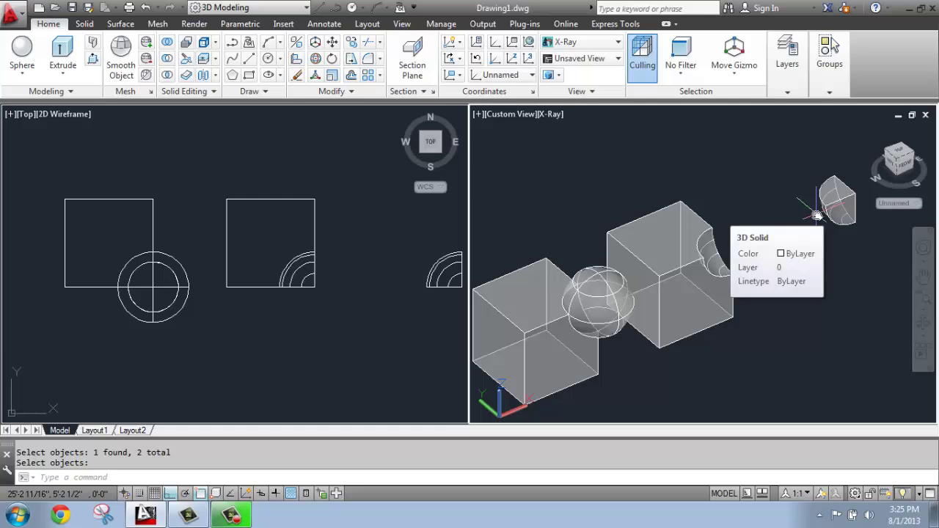
{"action": "left_click", "coordinate": [550, 114]}
{"action": "left_click", "coordinate": [595, 168]}
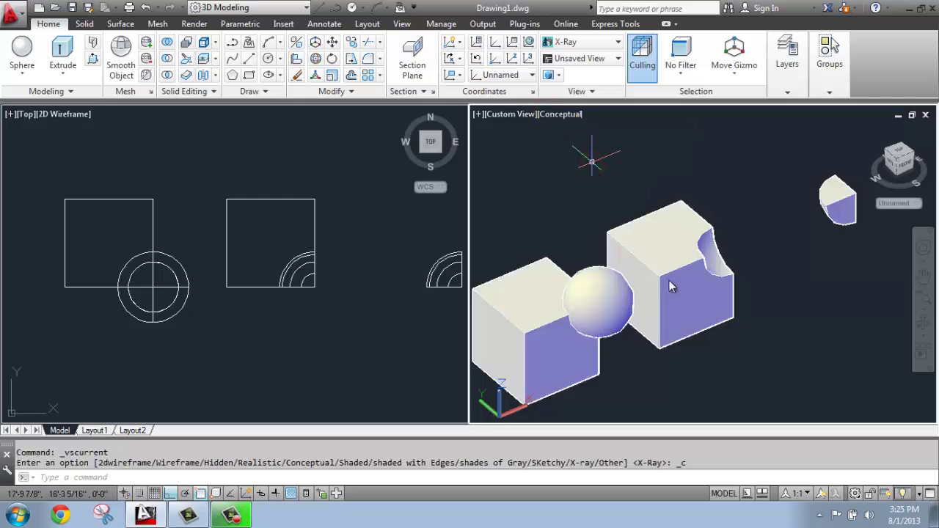
{"action": "middle_click_drag", "start_coordinate": [670, 286], "coordinate": [689, 253]}
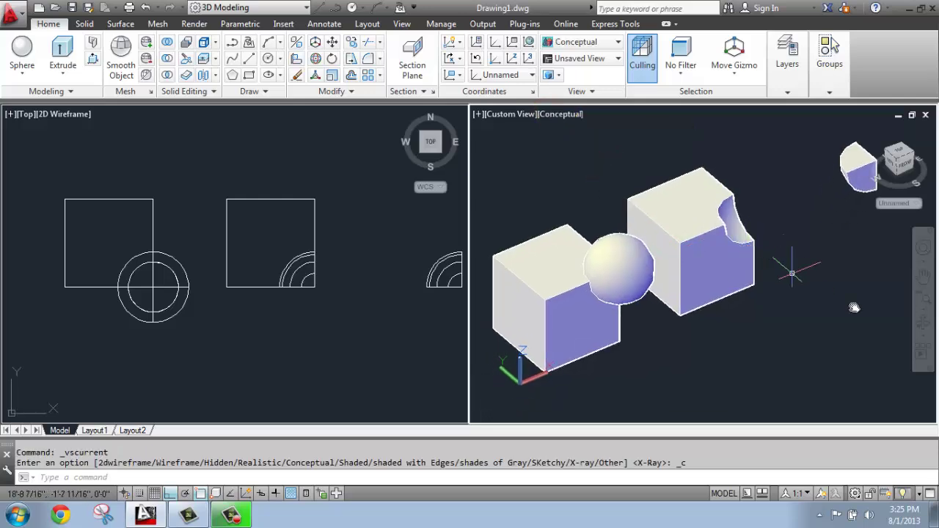
{"action": "left_click", "coordinate": [924, 323]}
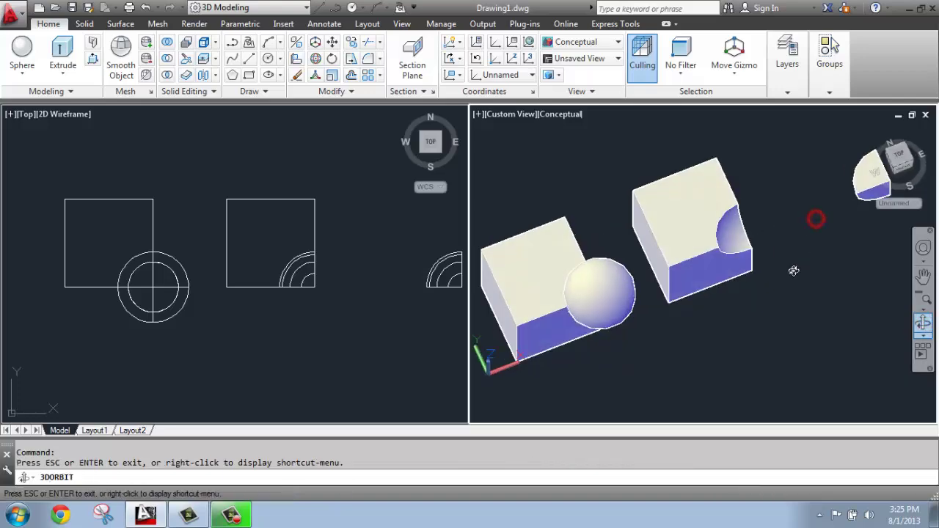